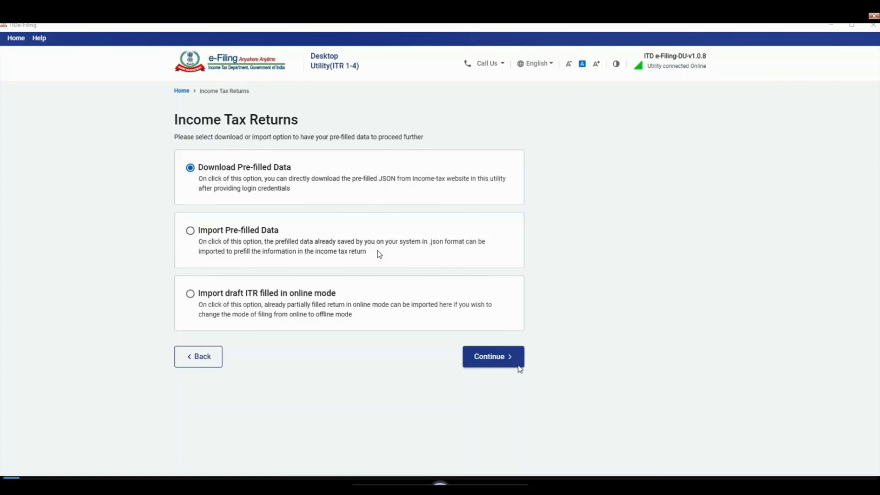
Choose ITR-3 for A.Y. 2021-22 with Individual status and proceed to its start page
left_click(519, 366)
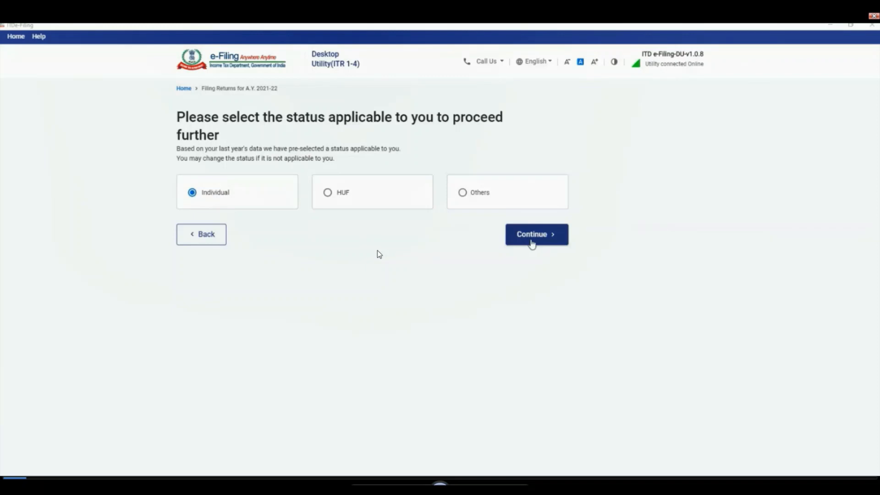
left_click(532, 243)
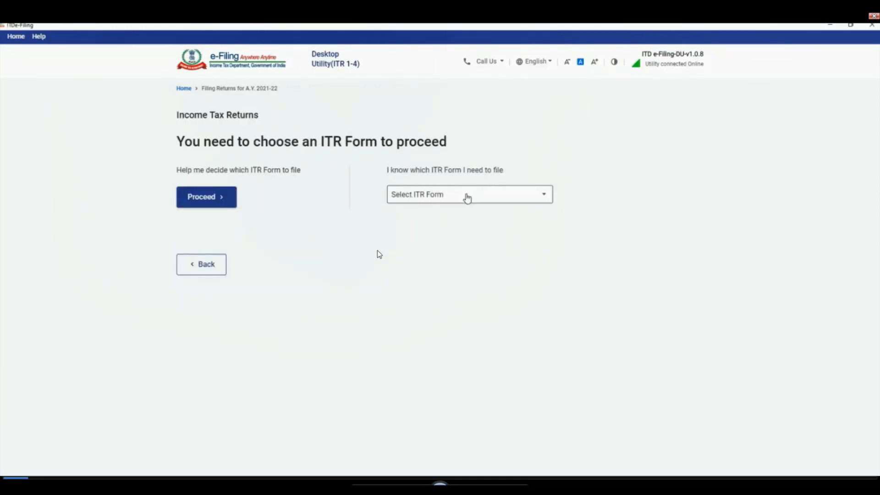
left_click(466, 198)
left_click(412, 277)
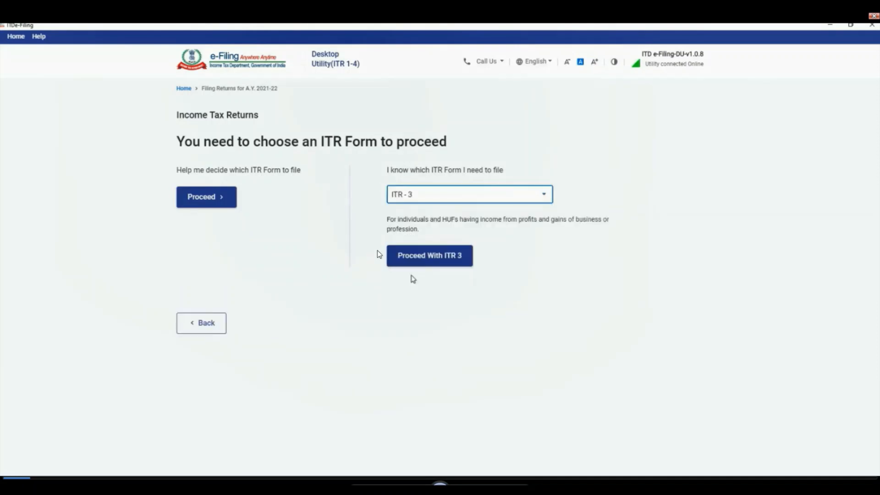
left_click(428, 255)
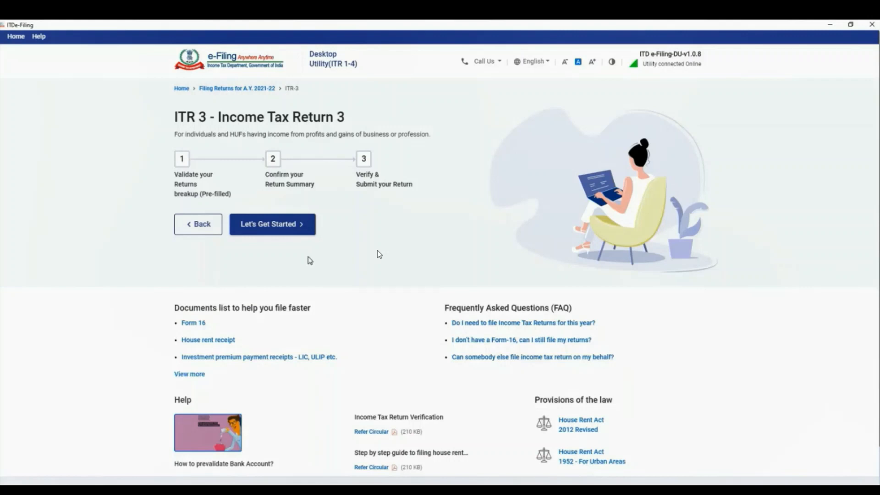
Start the ITR 3 return, confirm the 32 selected schedules and accept the disclaimer
left_click(273, 224)
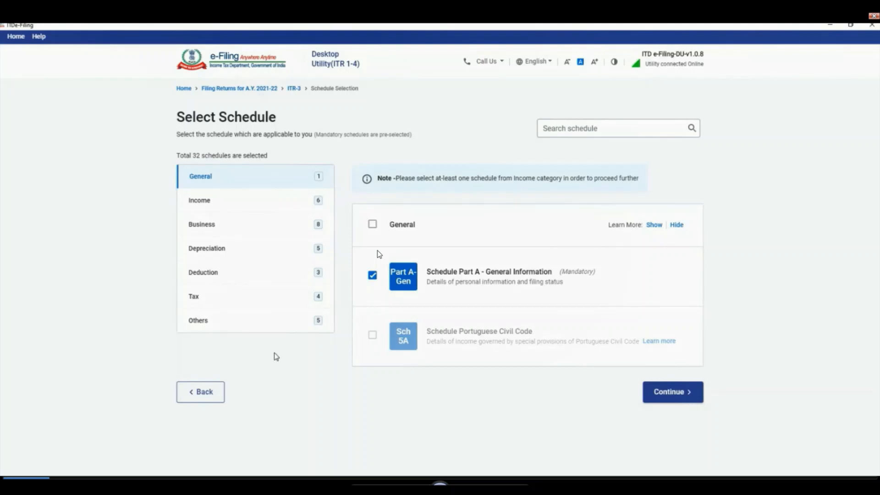
left_click(672, 392)
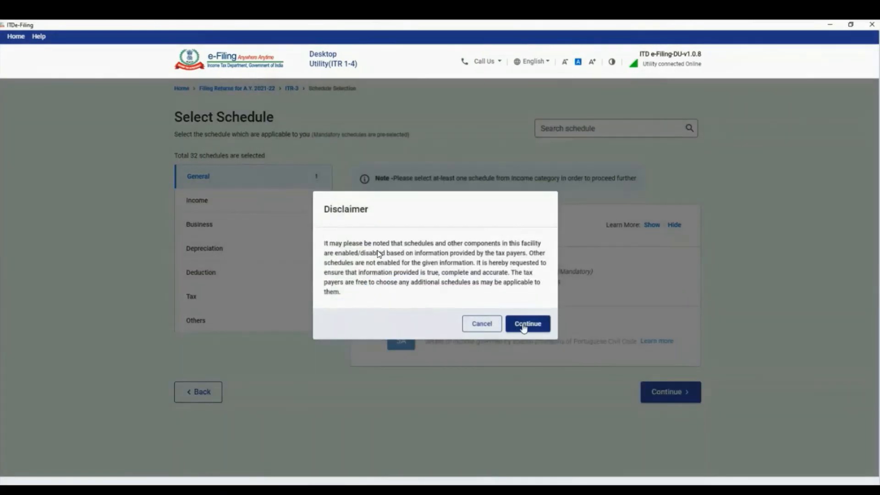
left_click(524, 327)
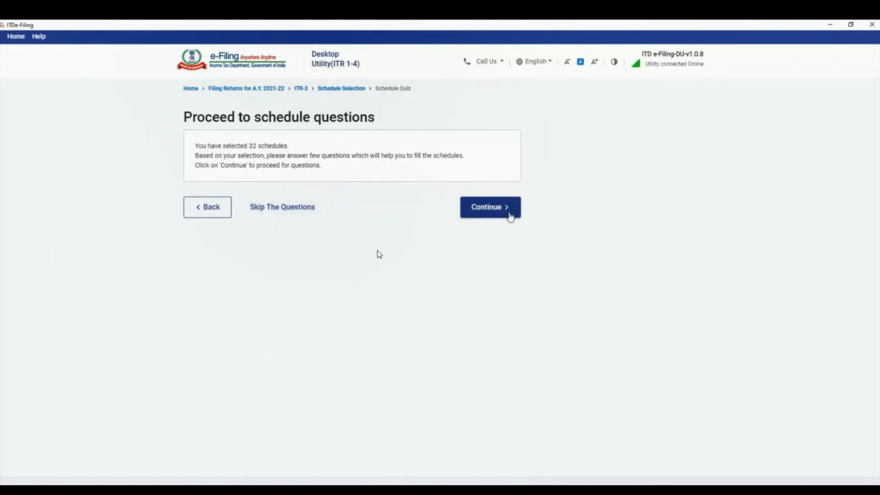
Decline the new tax regime under section 115BAC
left_click(507, 209)
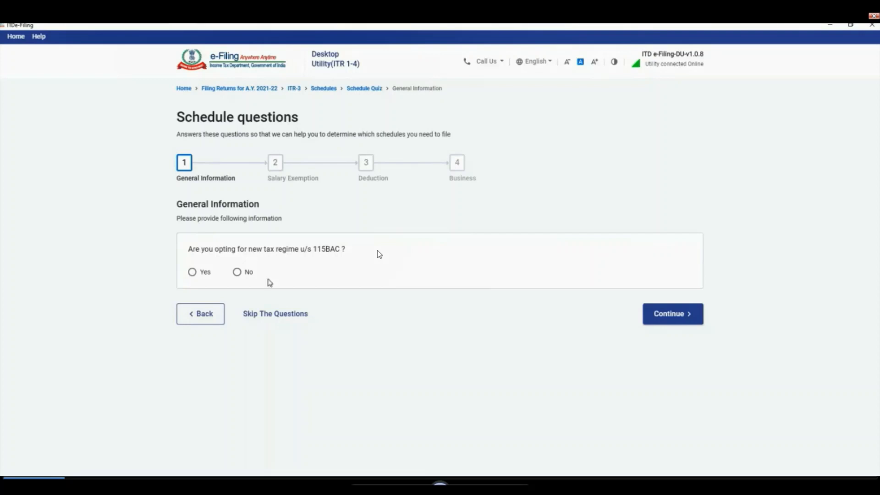
left_click(237, 272)
left_click(661, 316)
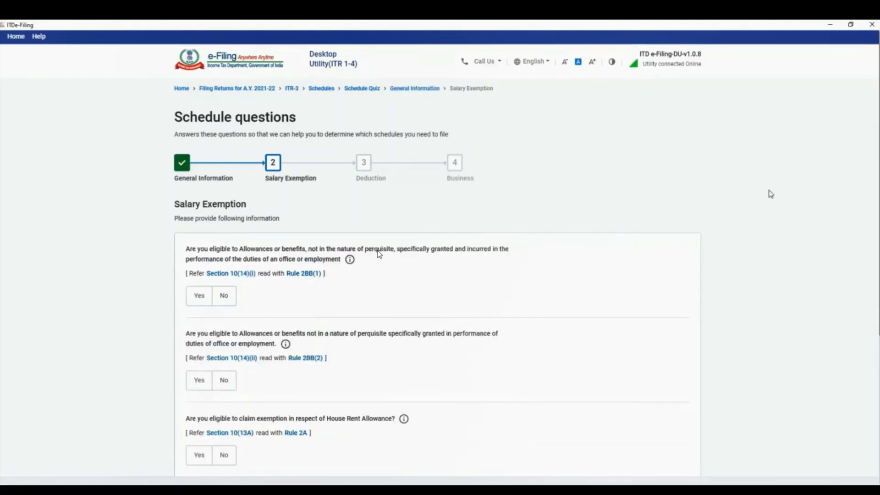
Claim a 280878 HRA exemption, answering No to the 10(14) allowances, LTA and other exemptions
scroll(255, 333, "down", 1)
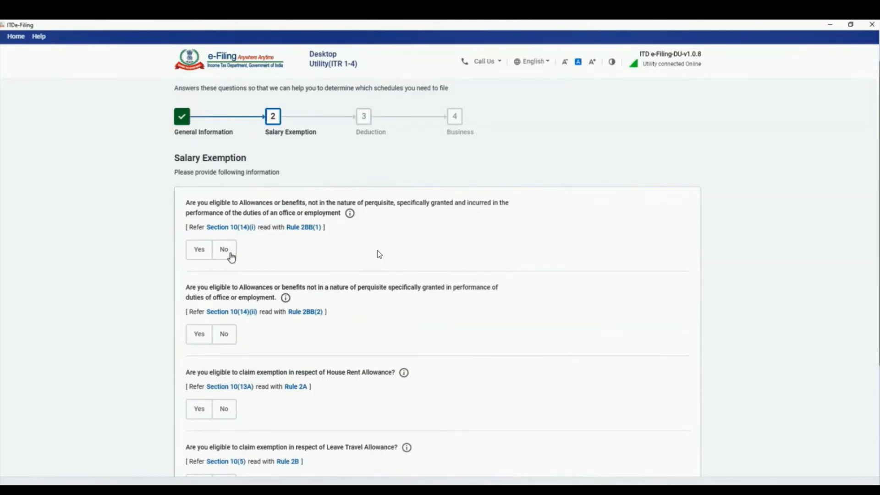
left_click(231, 255)
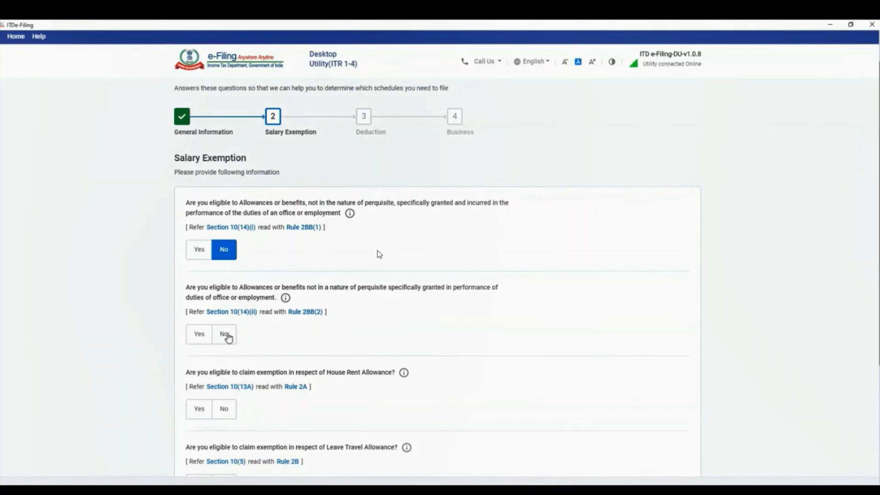
left_click(226, 337)
left_click(202, 414)
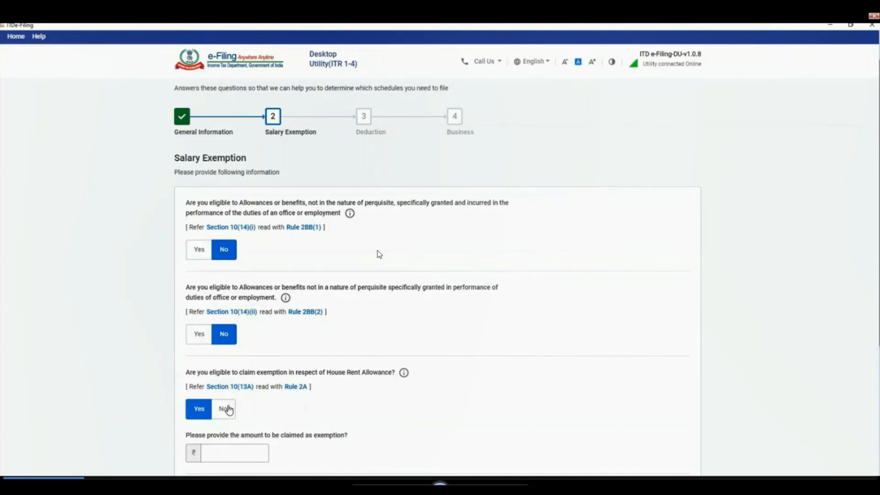
scroll(230, 410, "down", 3)
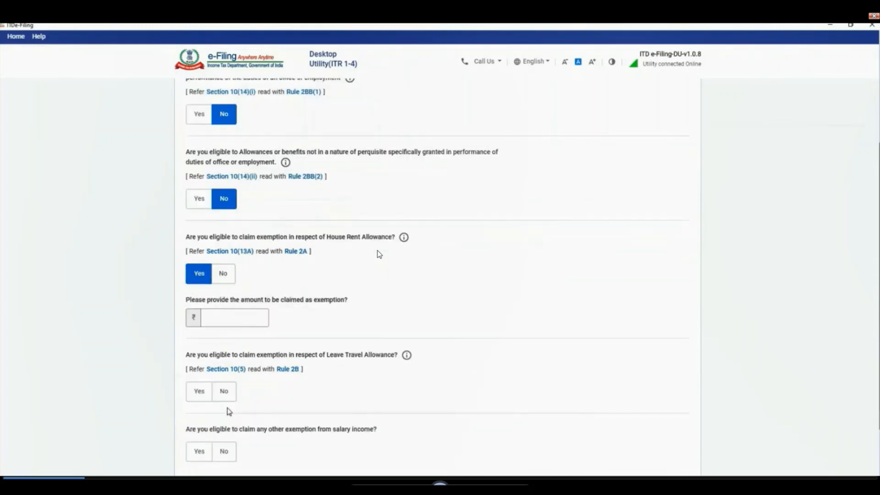
left_click(231, 310)
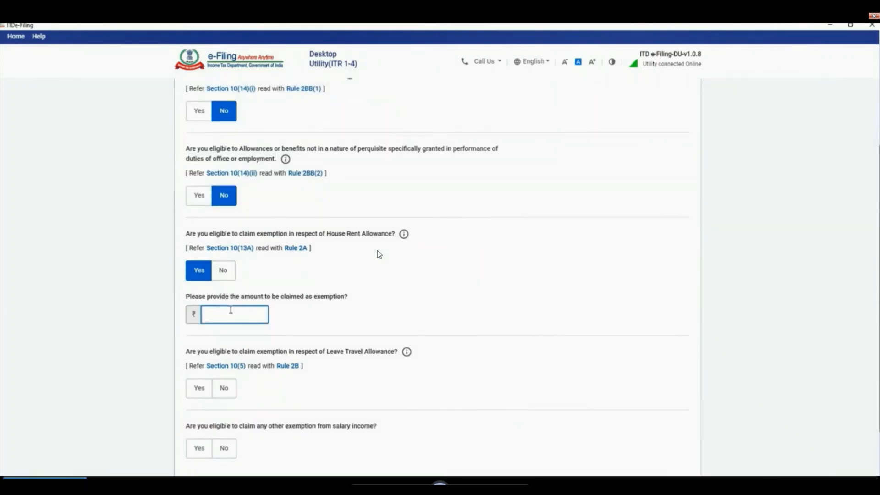
type("280878")
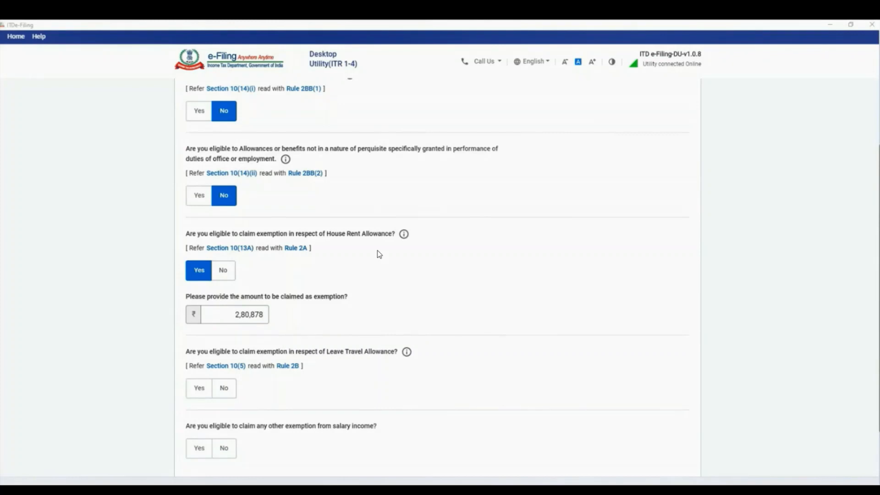
scroll(365, 378, "down", 3)
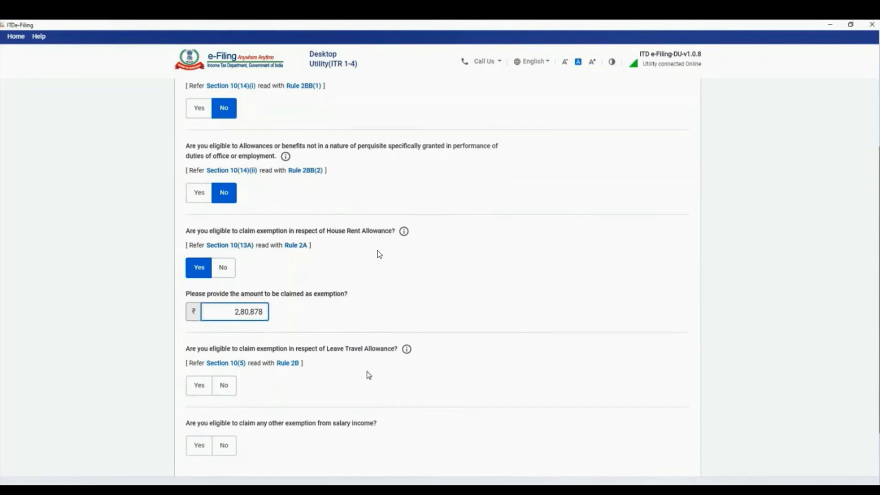
left_click(232, 280)
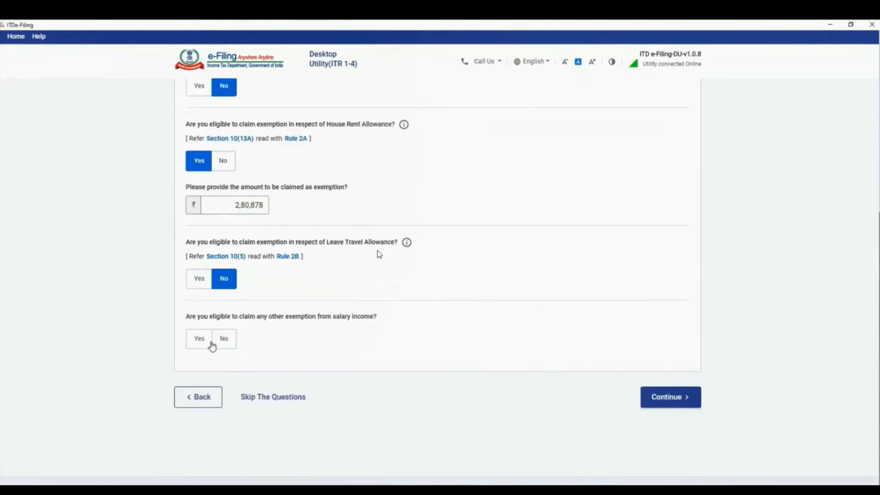
left_click(195, 340)
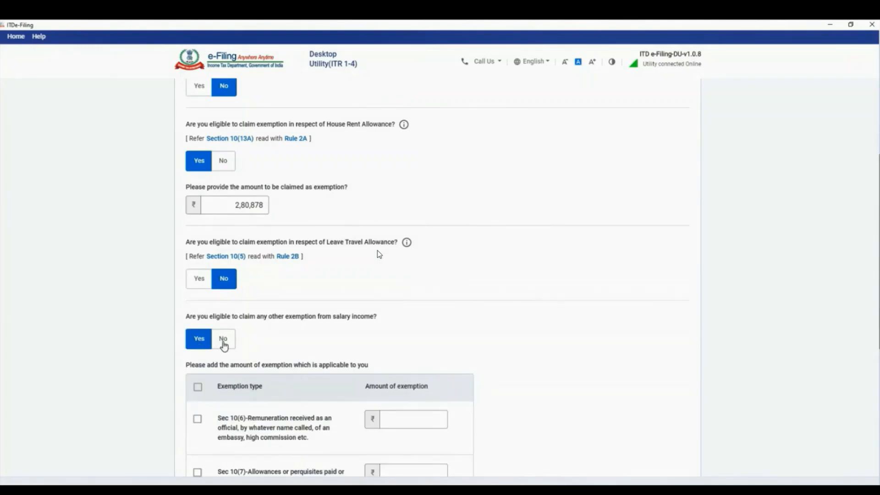
left_click(223, 344)
left_click(667, 404)
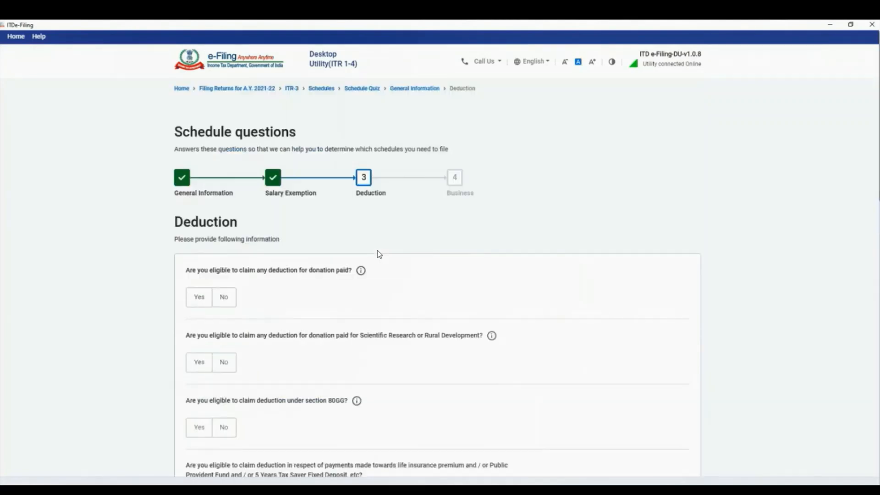
Decline the donation, scientific research, 80GG, 80CCD(2) and 80D deductions, and agree to 80C
left_click(229, 297)
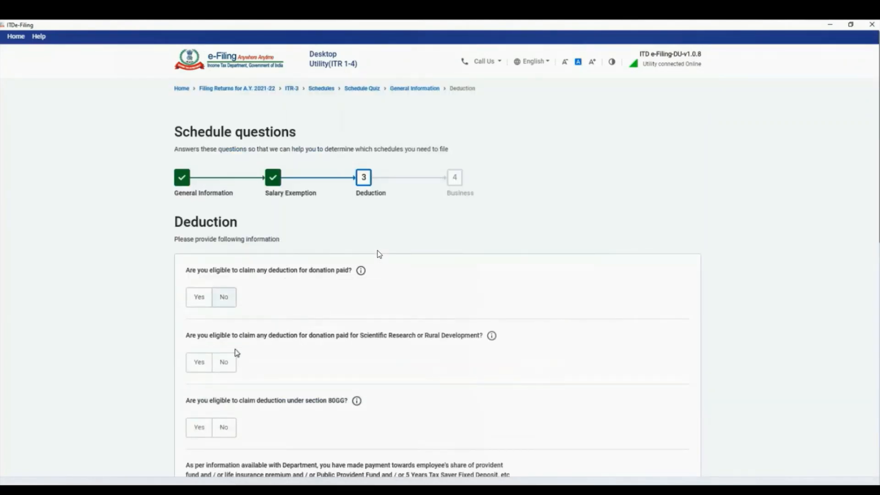
left_click(227, 365)
left_click(223, 428)
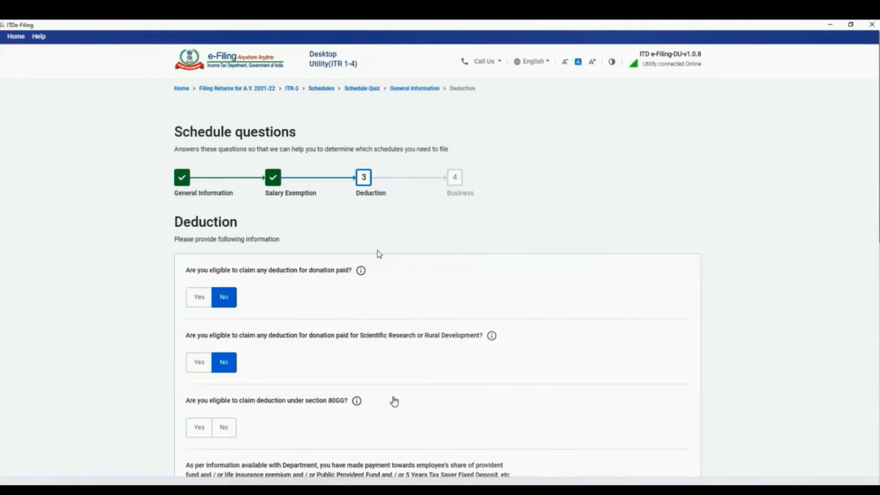
scroll(579, 306, "down", 6)
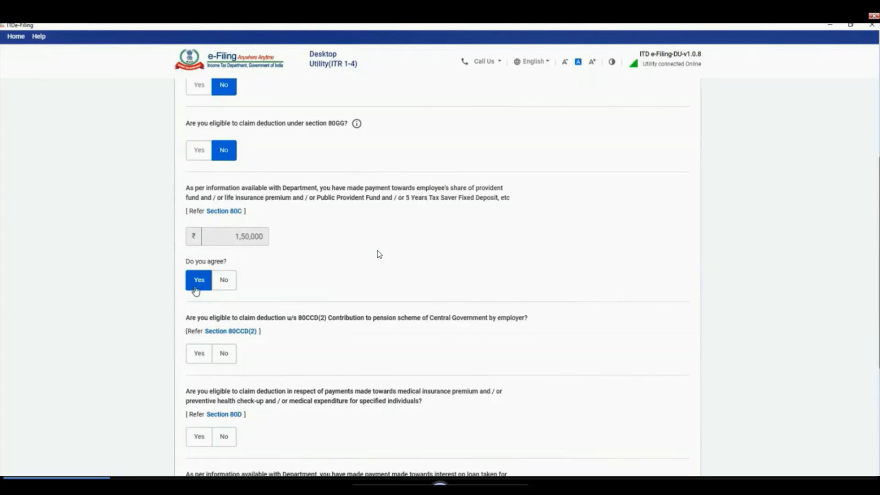
left_click(222, 357)
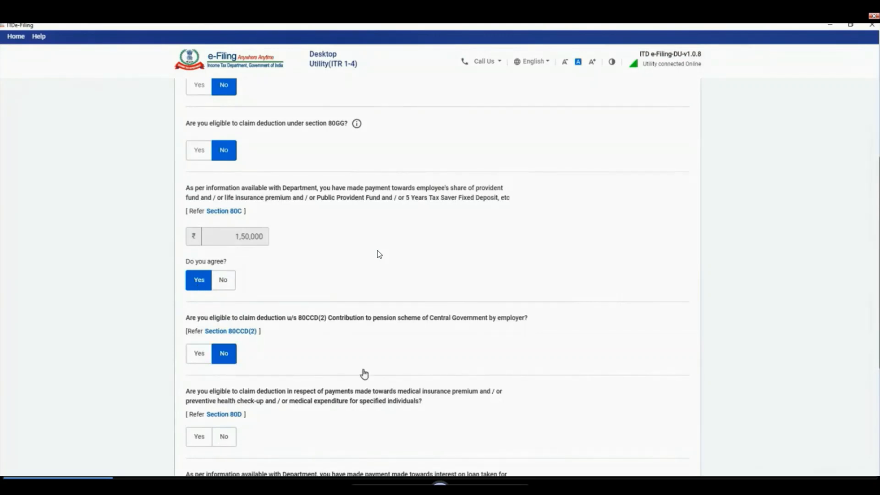
scroll(460, 307, "down", 1)
left_click(224, 400)
scroll(331, 341, "down", 3)
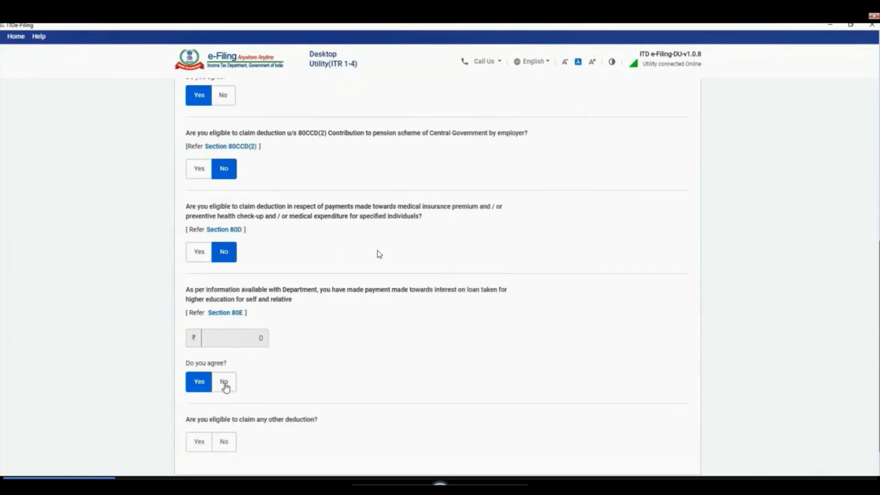
left_click_drag(224, 388, 370, 360)
left_click(370, 360)
Claim a 50000 home-loan interest deduction under section 80EE
left_click(207, 447)
scroll(470, 339, "down", 6)
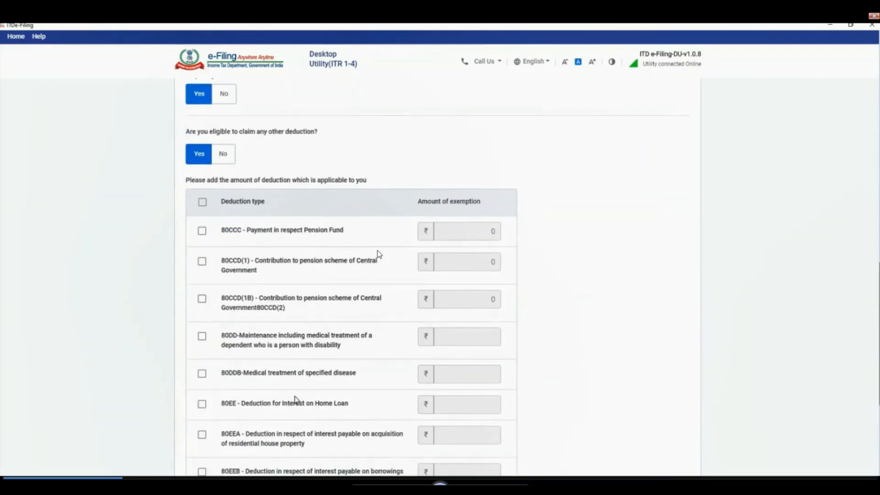
left_click(202, 404)
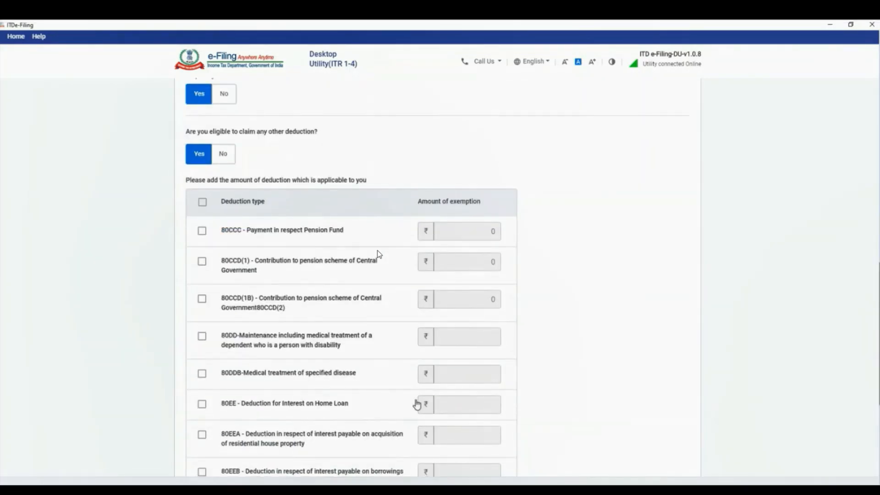
left_click(456, 407)
type("50000")
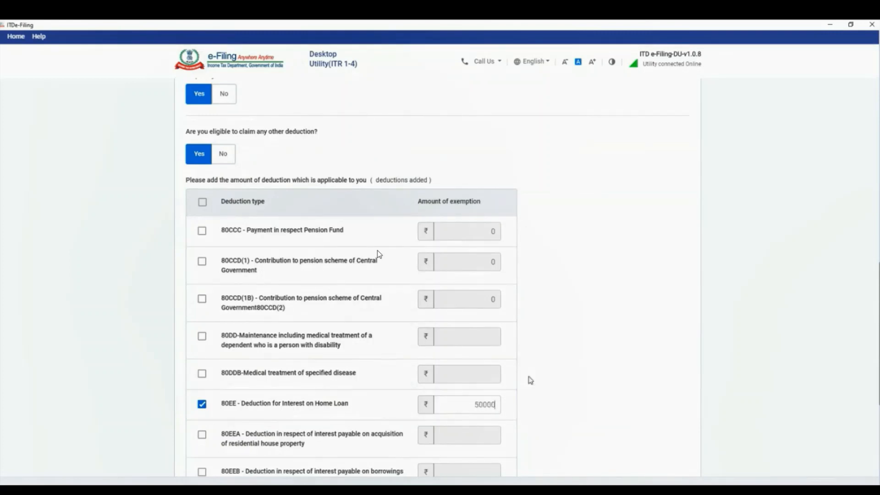
scroll(556, 373, "down", 6)
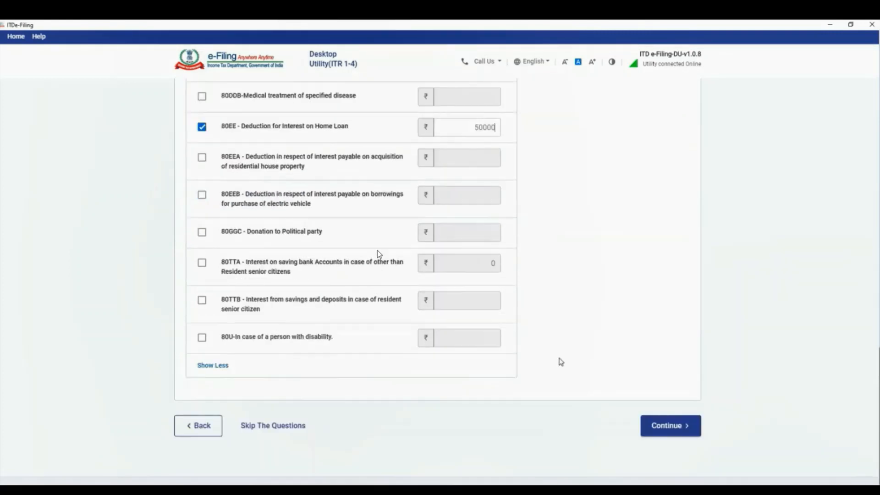
left_click(663, 427)
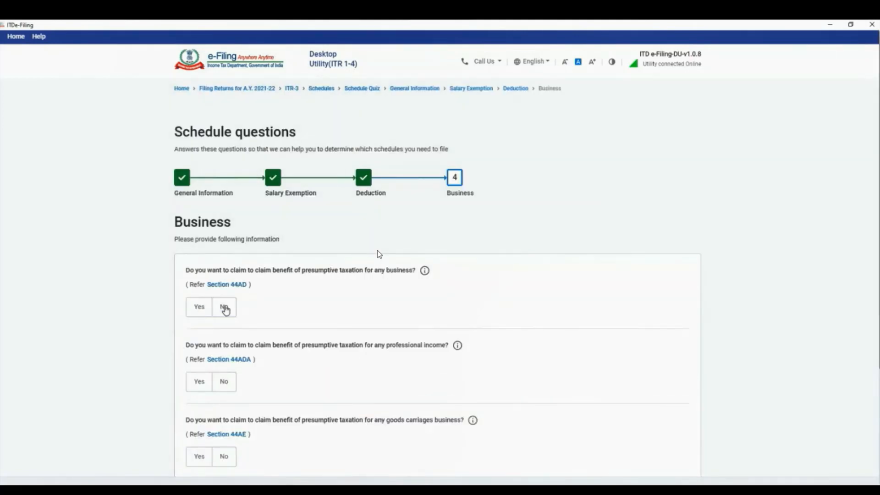
Answer No to the 44AD, professional-income, 44AE goods carriage and Section 35AD questions
left_click(224, 308)
left_click(223, 382)
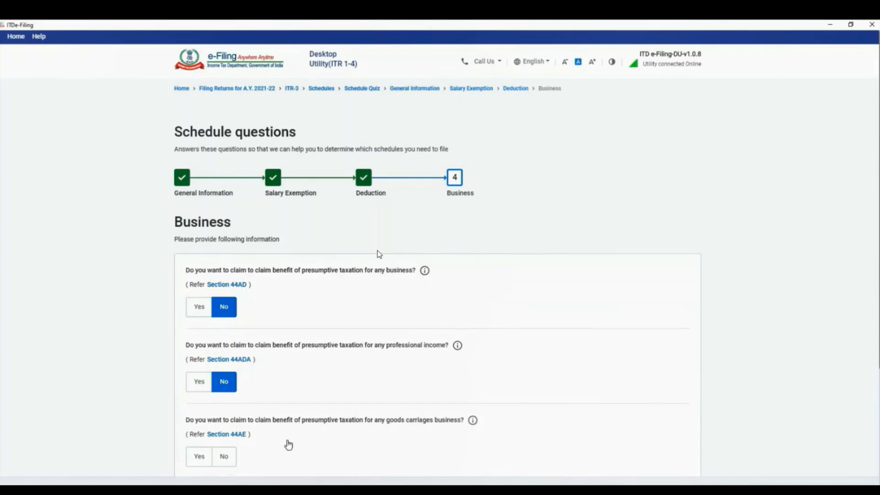
left_click(224, 456)
scroll(224, 457, "down", 4)
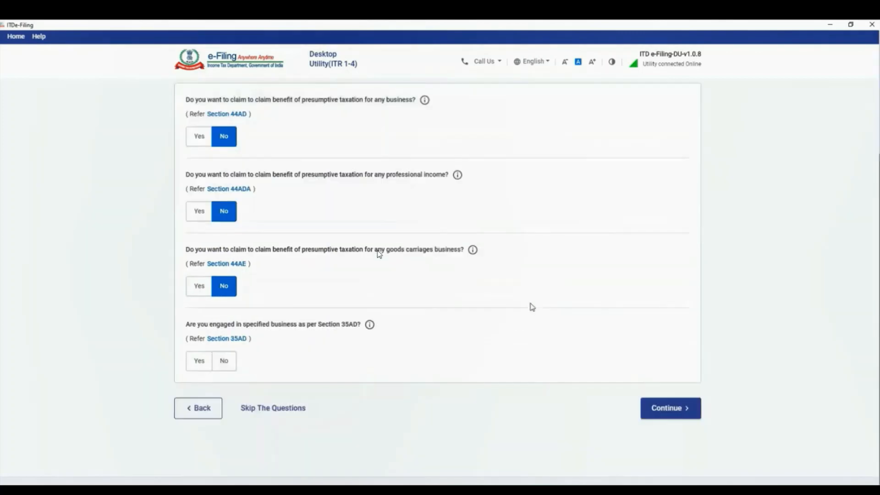
left_click(224, 357)
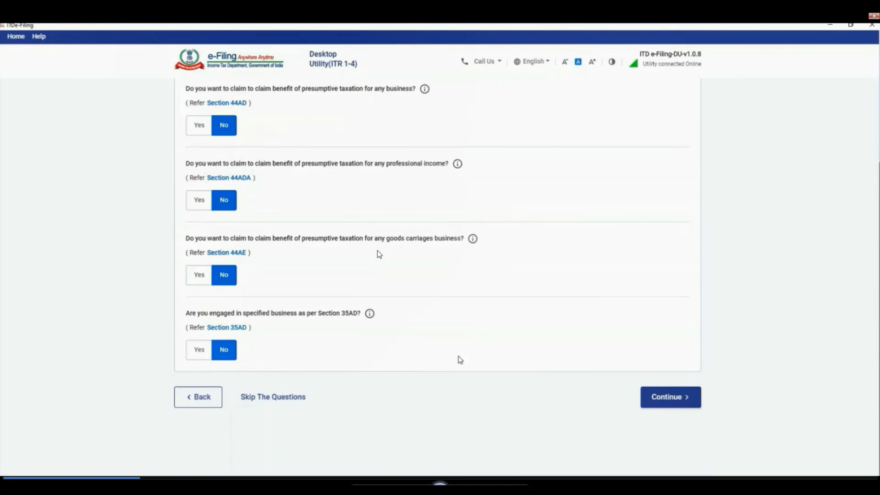
left_click(667, 398)
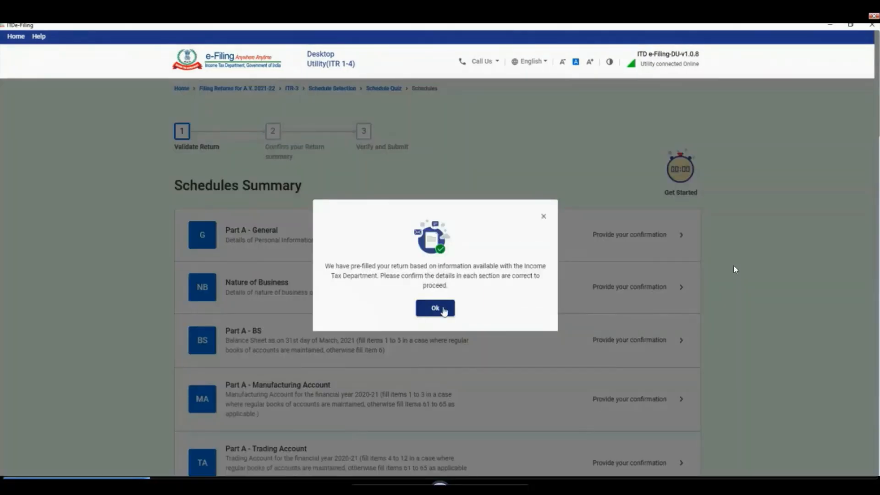
Dismiss the pre-filled notice, then review and save Part A - General's Filing Section (139(1), Resident)
left_click(436, 308)
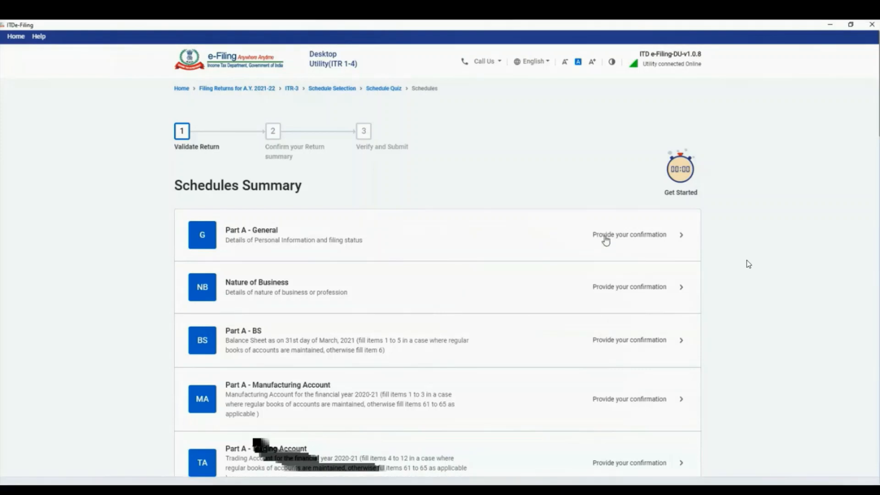
left_click(605, 237)
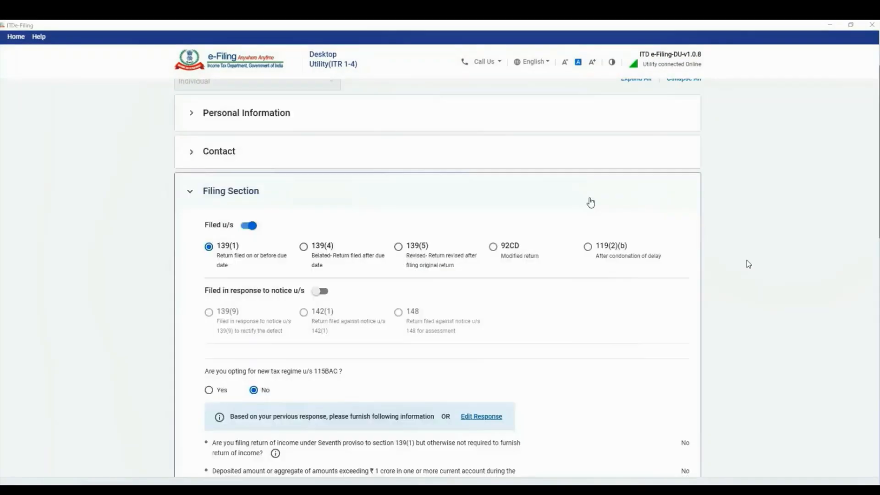
scroll(589, 202, "down", 2)
scroll(551, 218, "down", 5)
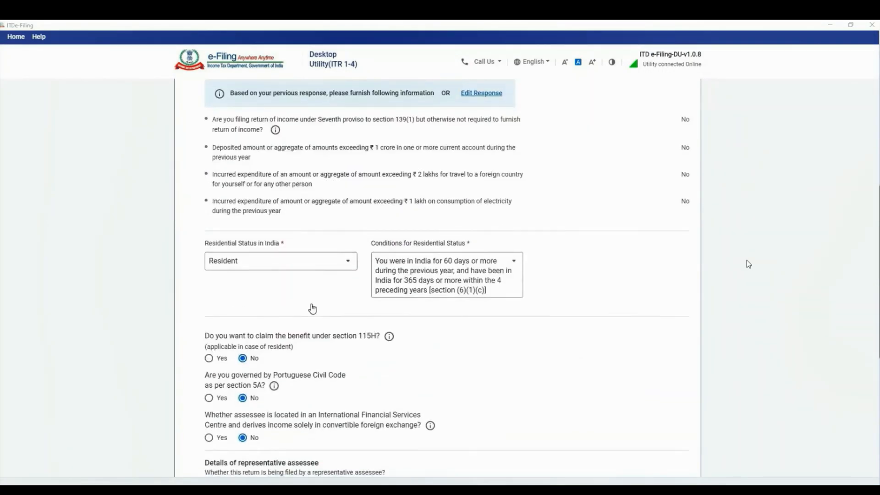
scroll(313, 309, "down", 2)
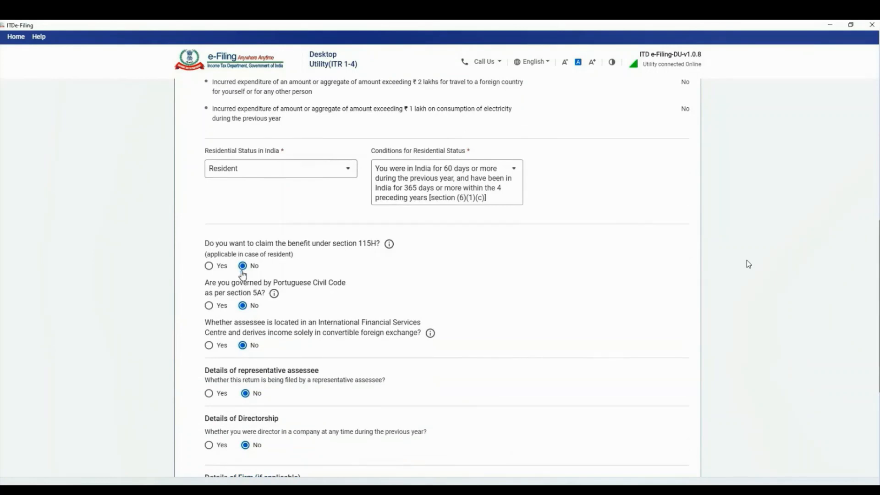
scroll(277, 338, "down", 4)
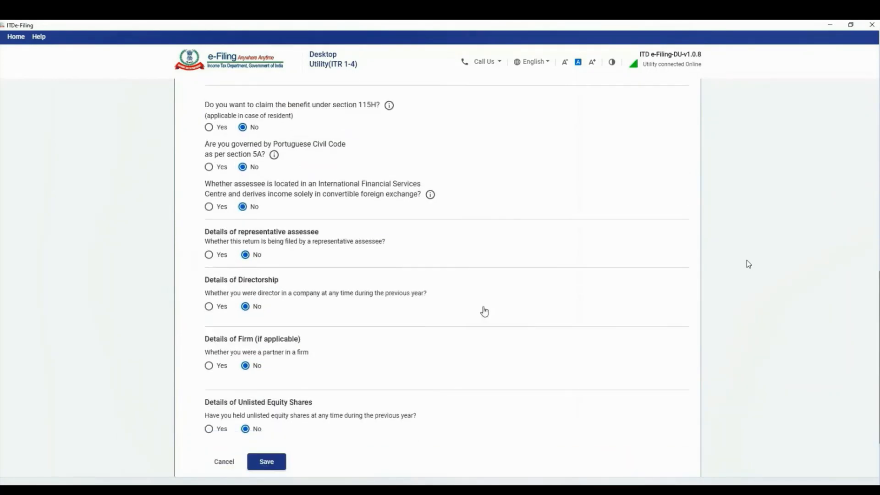
scroll(537, 304, "down", 1)
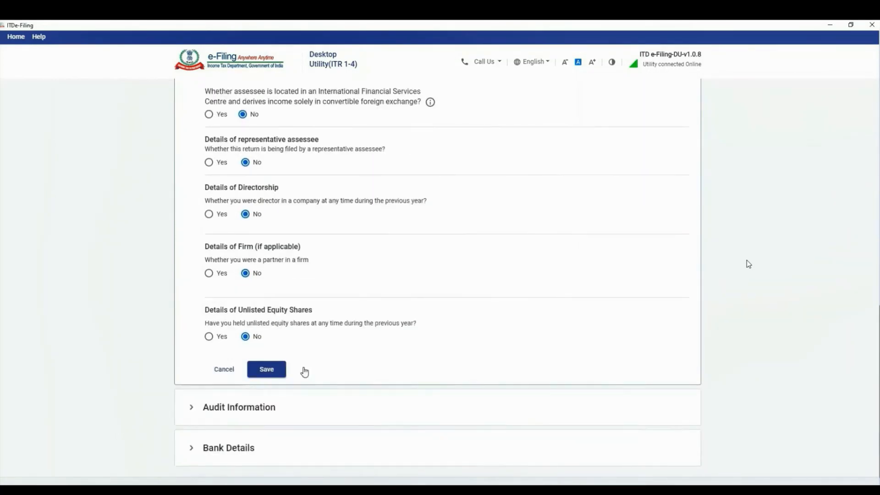
left_click(276, 374)
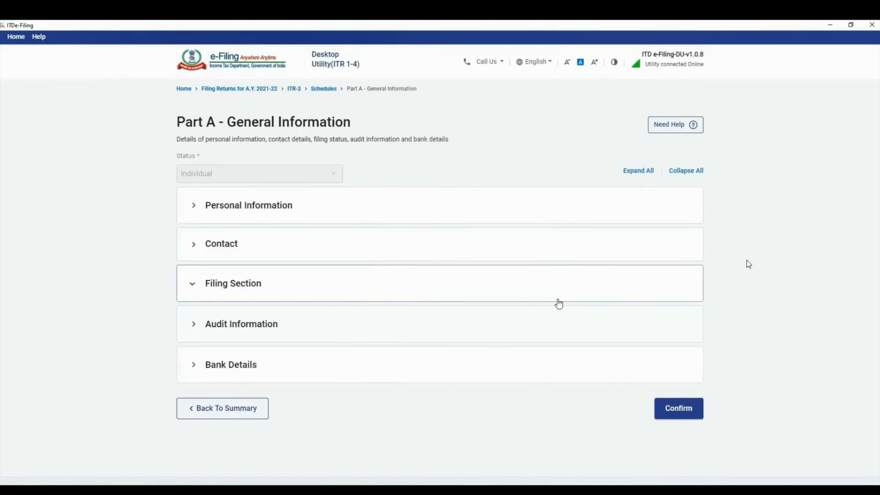
Answer No to the remaining audit questions and save Audit Information
left_click(558, 321)
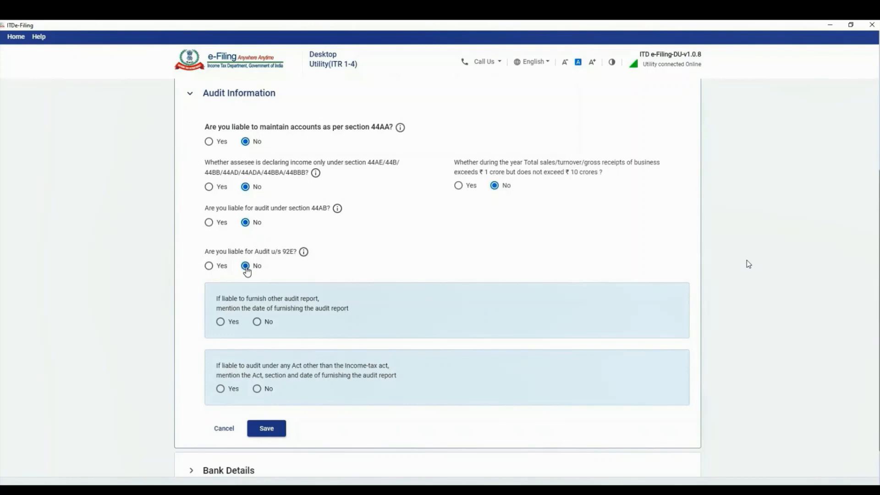
left_click(258, 322)
left_click(257, 389)
scroll(365, 322, "down", 2)
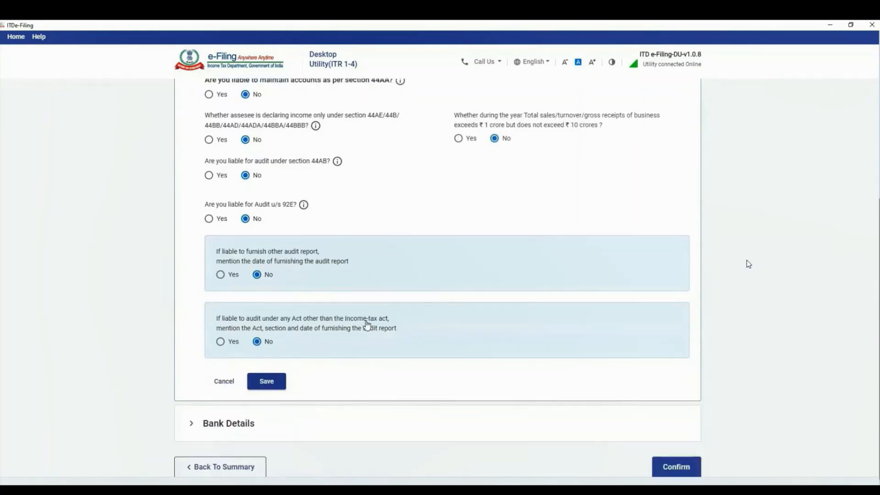
left_click(285, 348)
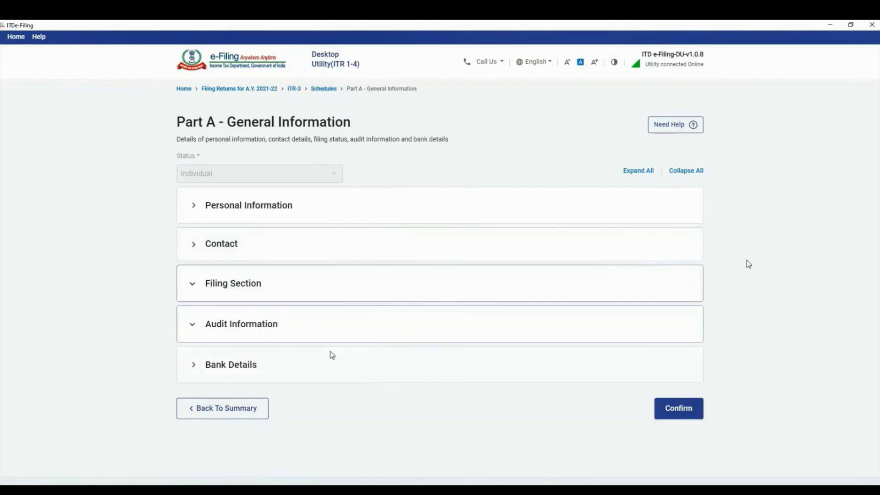
Nominate the bank account for refund in Bank Details
left_click(339, 356)
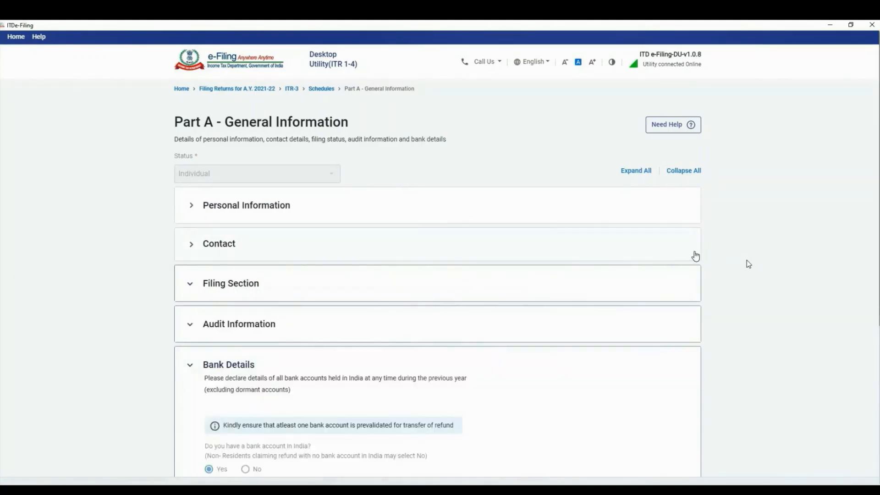
scroll(705, 253, "down", 3)
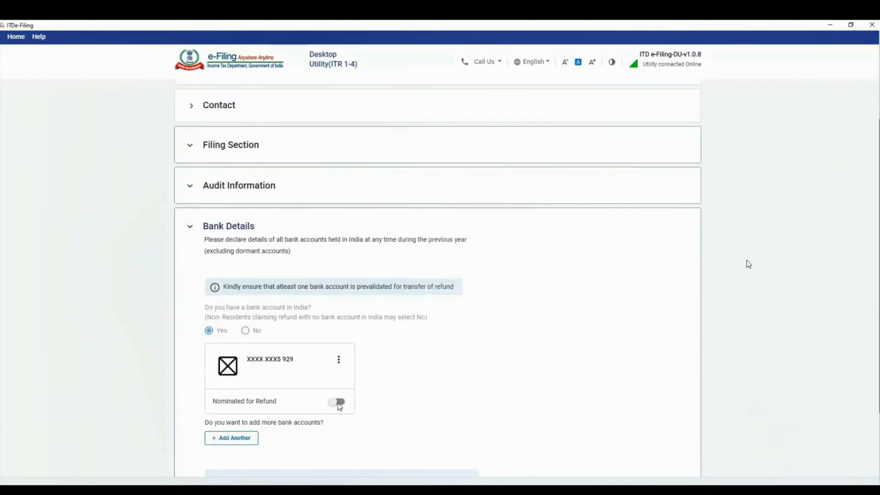
left_click(339, 402)
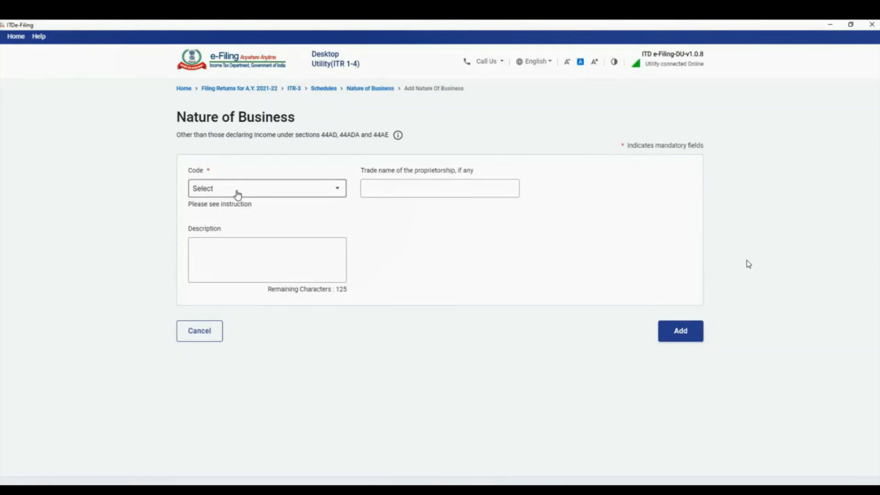
Add business code 13018 with trade name 'Trading' and confirm Nature of Business
left_click(237, 194)
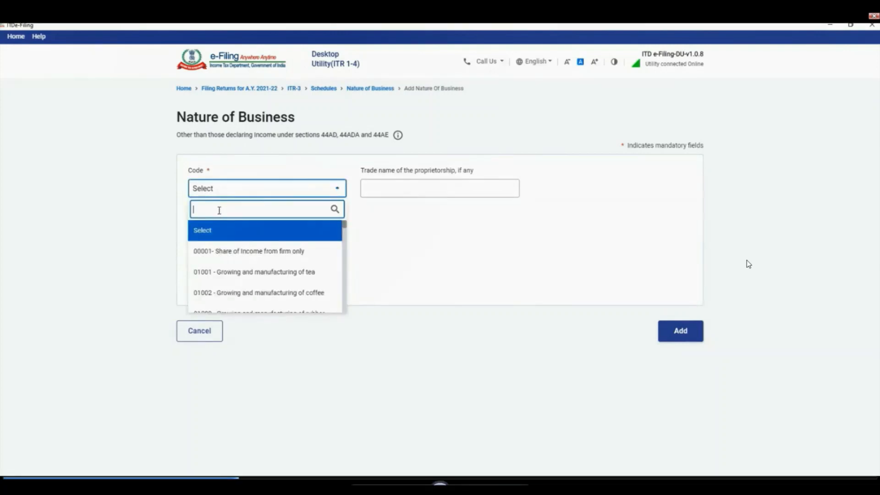
type("1301")
type("8")
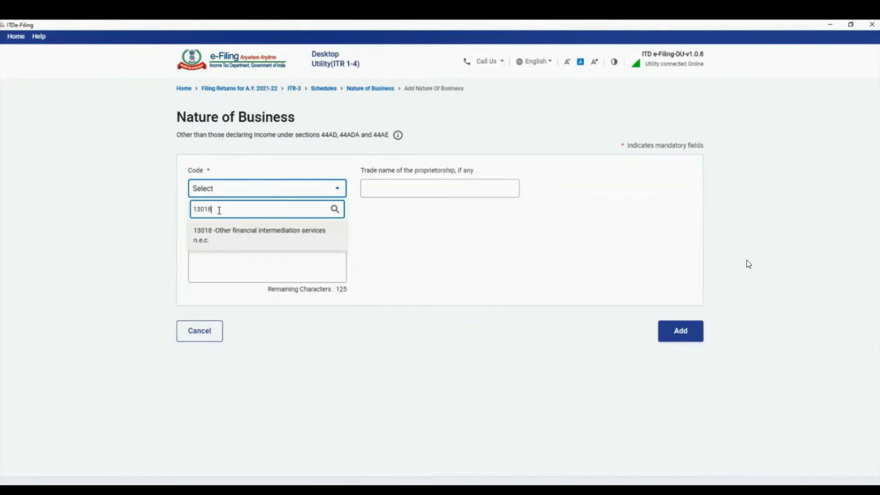
left_click(202, 232)
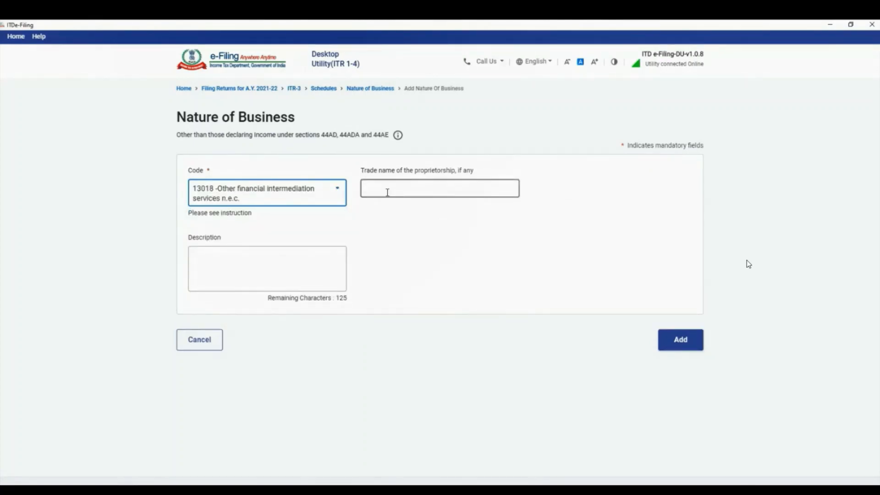
left_click(387, 192)
type("Trad")
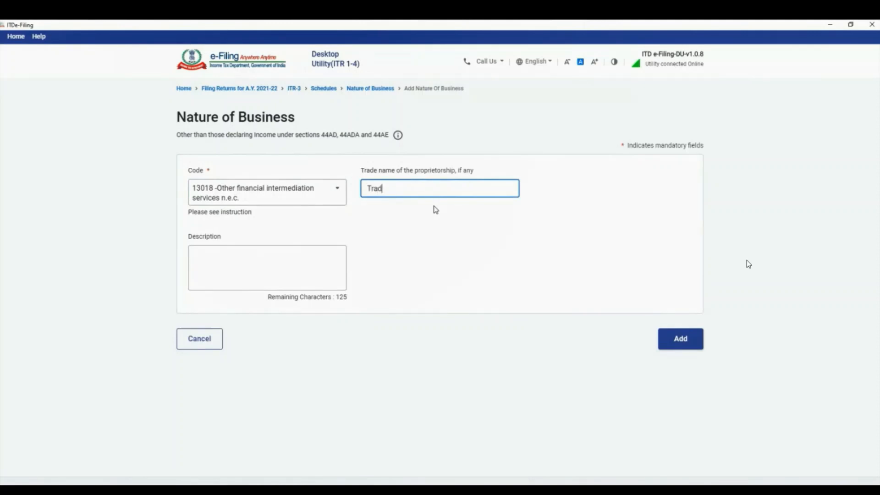
type("ing")
left_click(283, 257)
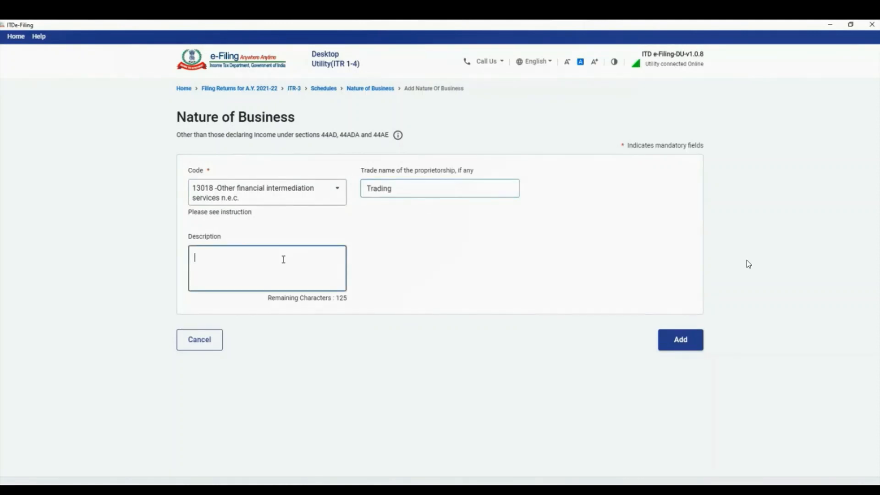
left_click(686, 347)
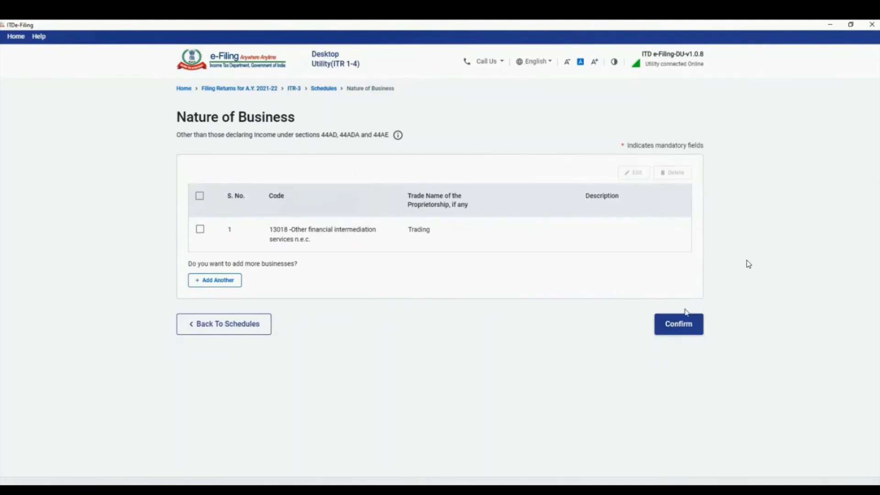
left_click(684, 326)
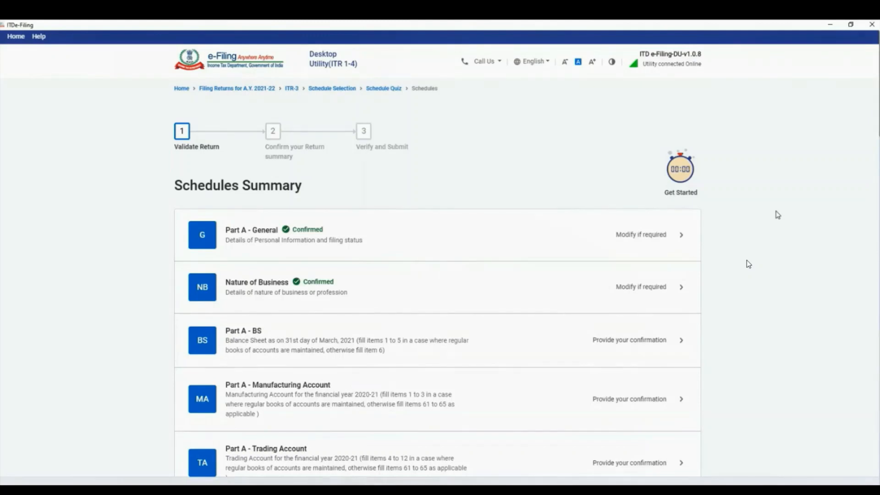
Open Part A - BS and expand its Application of Funds and No Account Cases sections
scroll(497, 229, "down", 1)
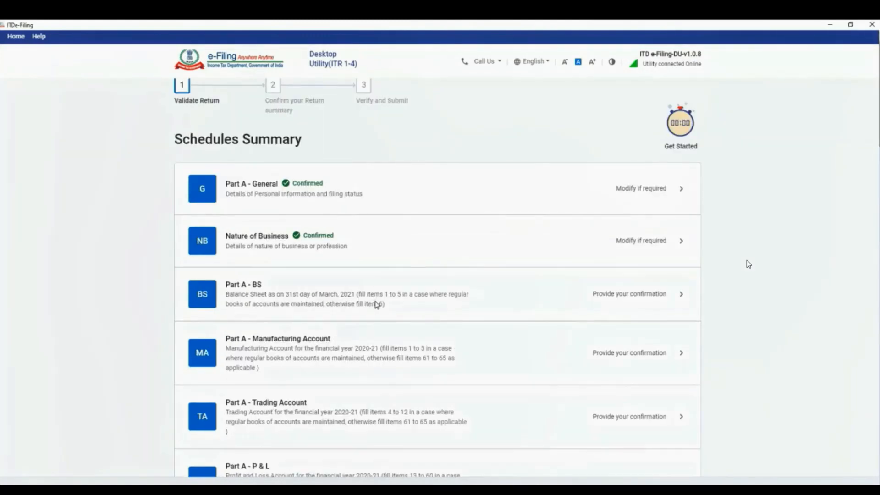
left_click(615, 301)
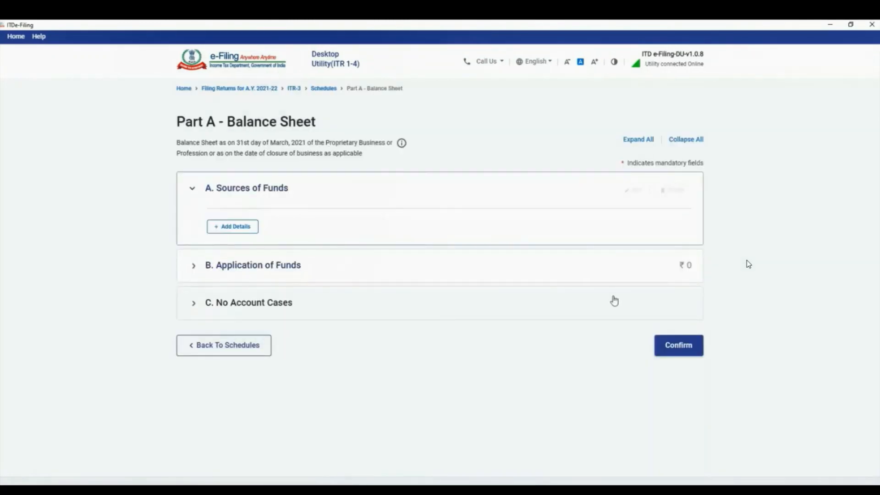
left_click(194, 266)
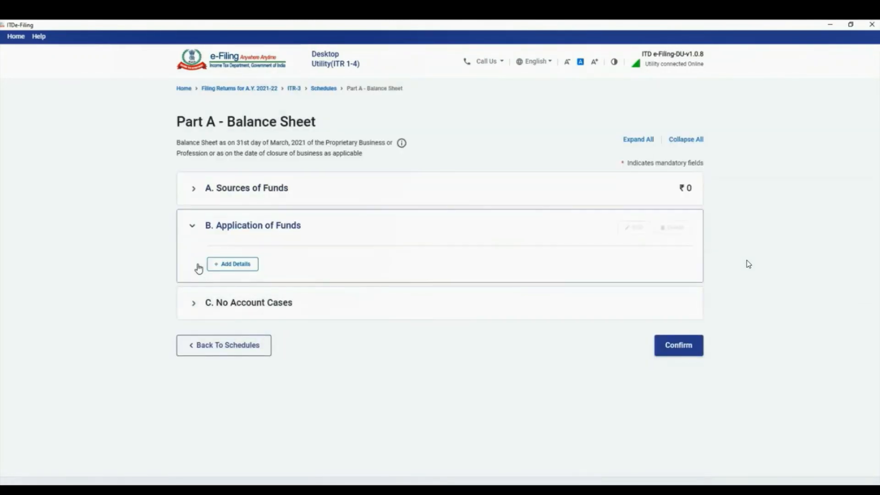
left_click(196, 305)
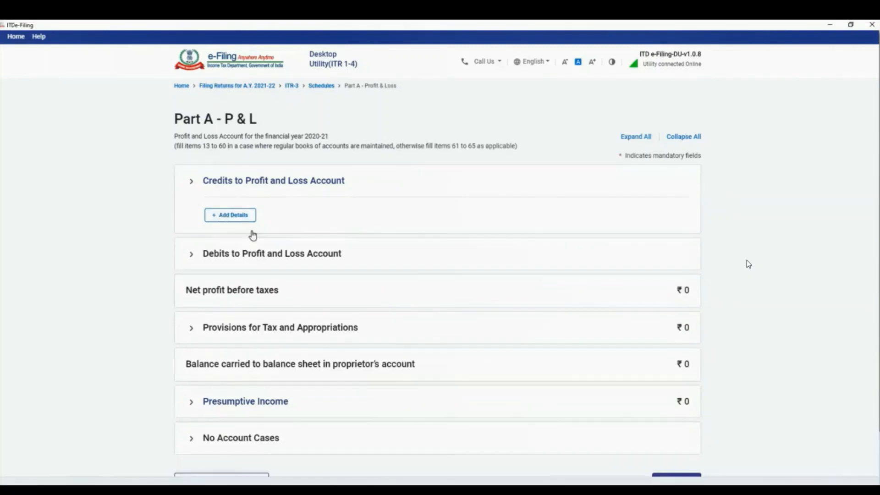
Open the P & L No Account Cases form on its Business section
scroll(252, 234, "down", 3)
left_click(252, 363)
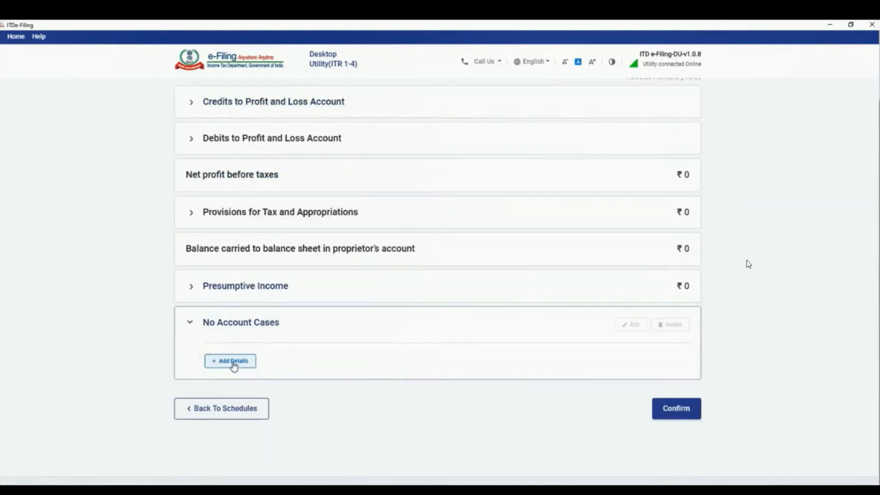
left_click(251, 363)
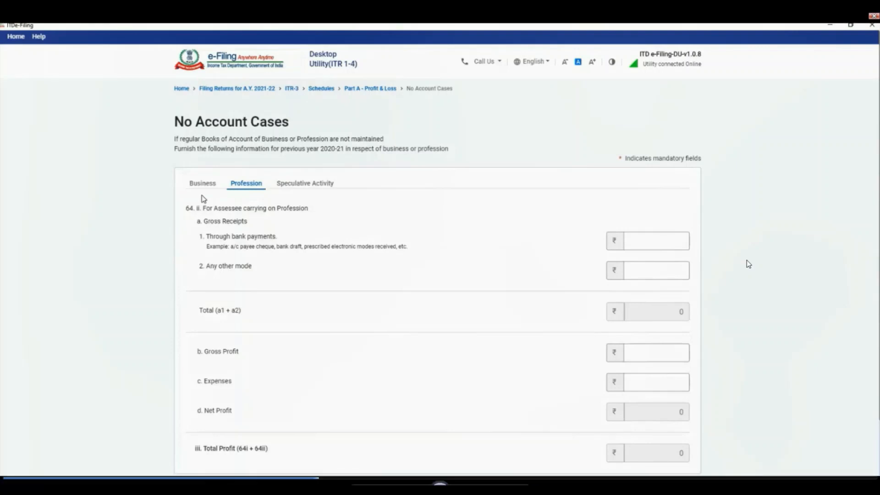
left_click(206, 186)
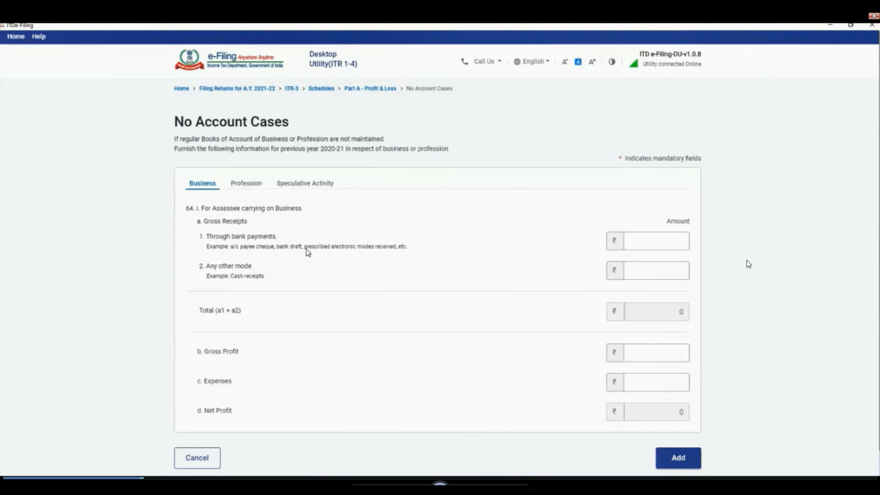
Begin entering the gross receipts received through bank payments under No Account Cases
left_click(636, 245)
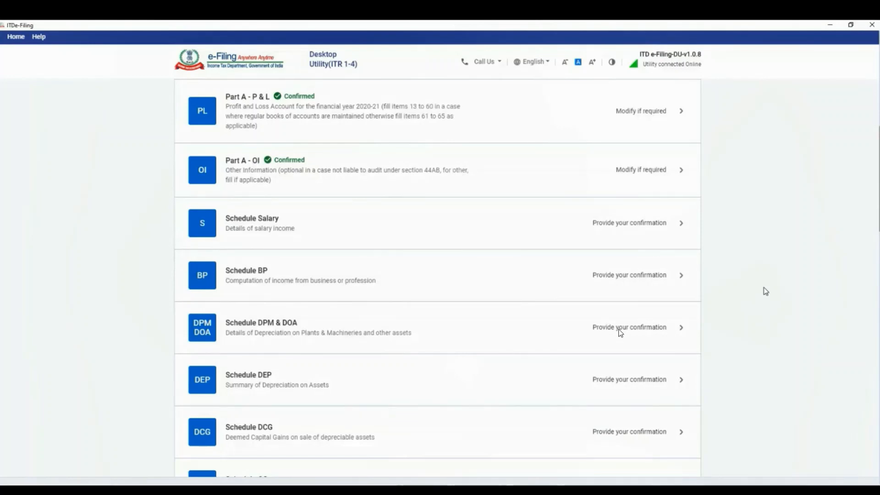
Open Schedule Salary to start confirming the remaining schedules
left_click(654, 226)
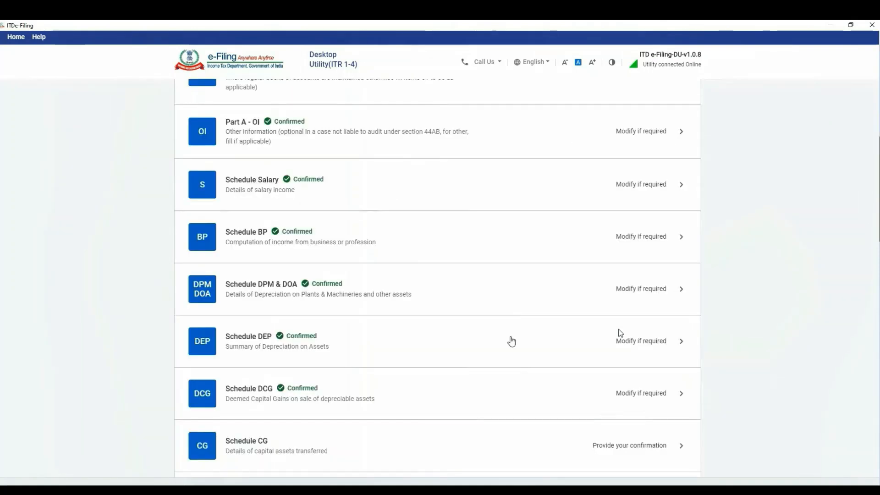
In Schedule CFL, select the 2016-17 carried forward loss row and edit it
scroll(316, 353, "down", 3)
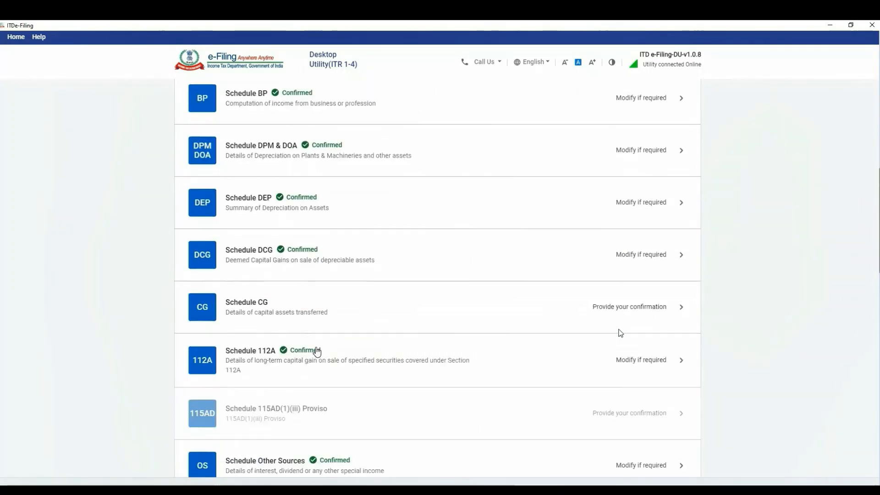
scroll(317, 350, "down", 5)
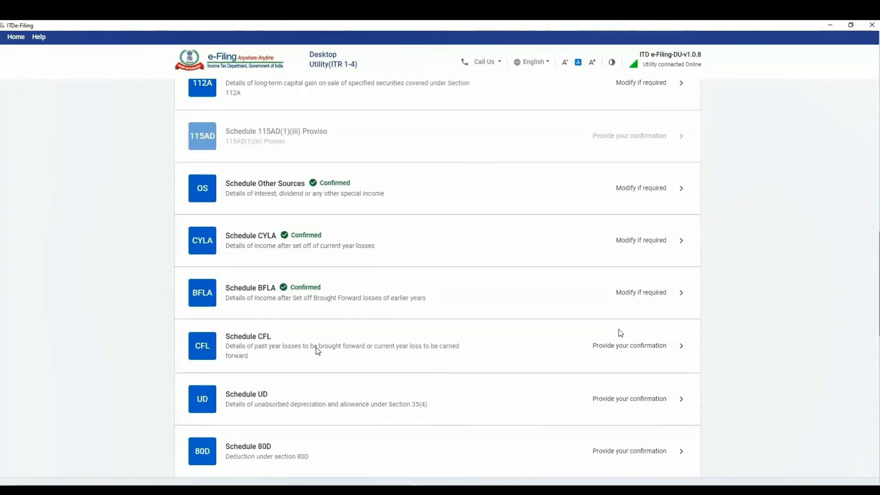
left_click(647, 345)
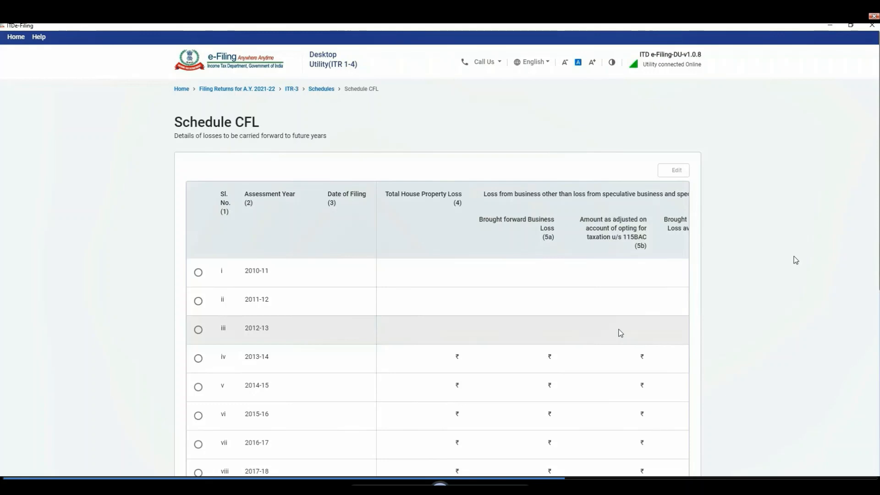
left_click(198, 447)
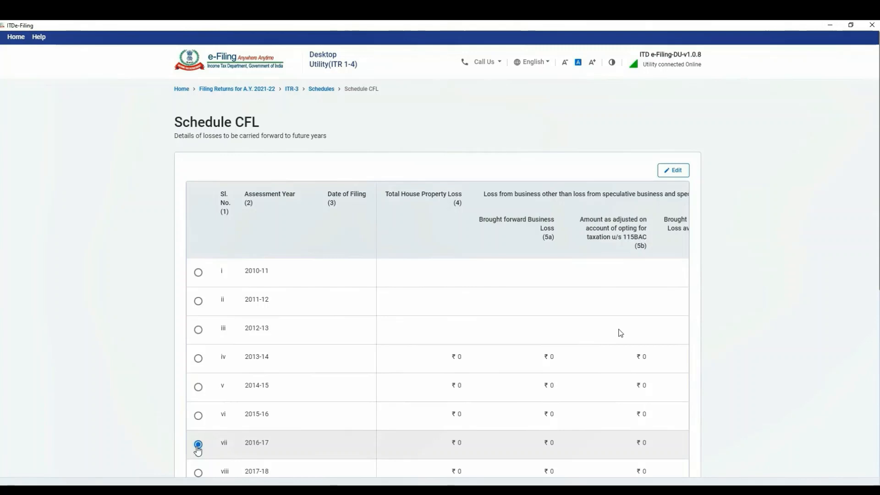
left_click(674, 172)
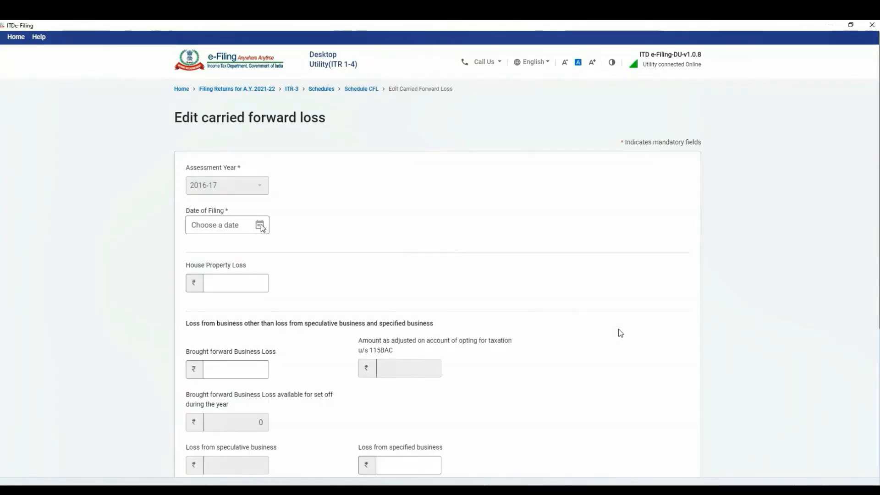
Set the 2016-17 Date of Filing to 24-Nov-2016 using the calendar
left_click(260, 226)
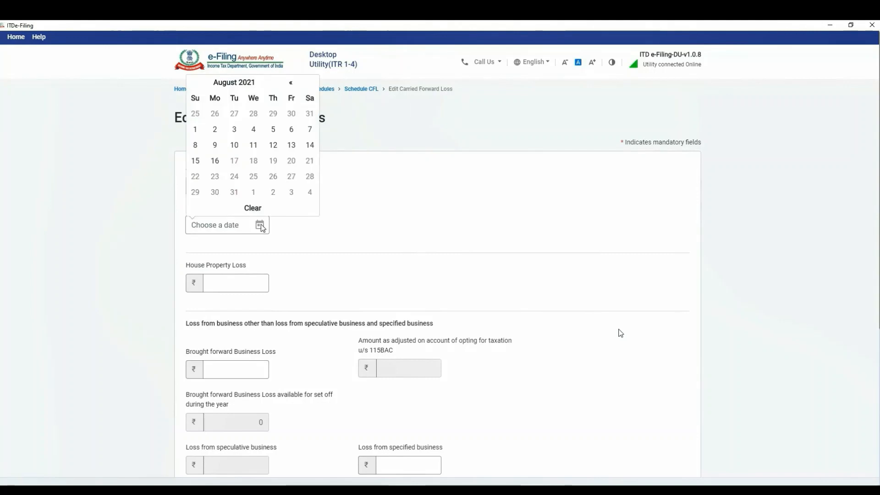
left_click(233, 84)
left_click(252, 85)
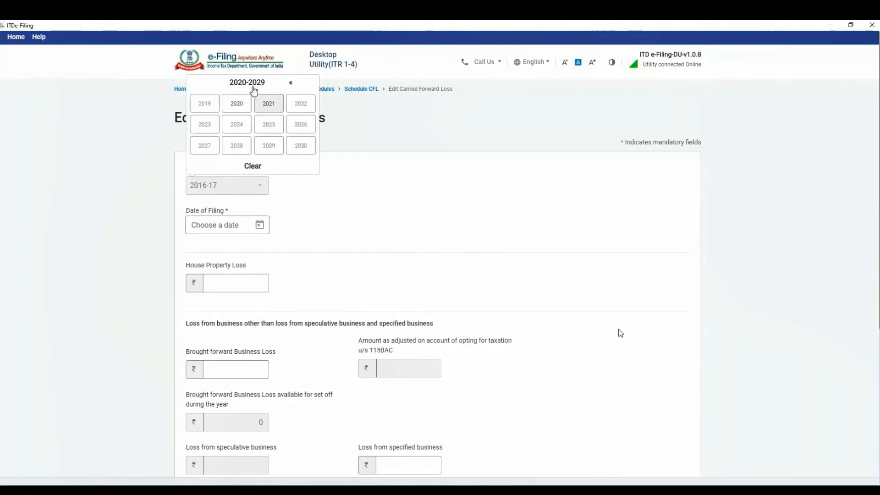
left_click(292, 85)
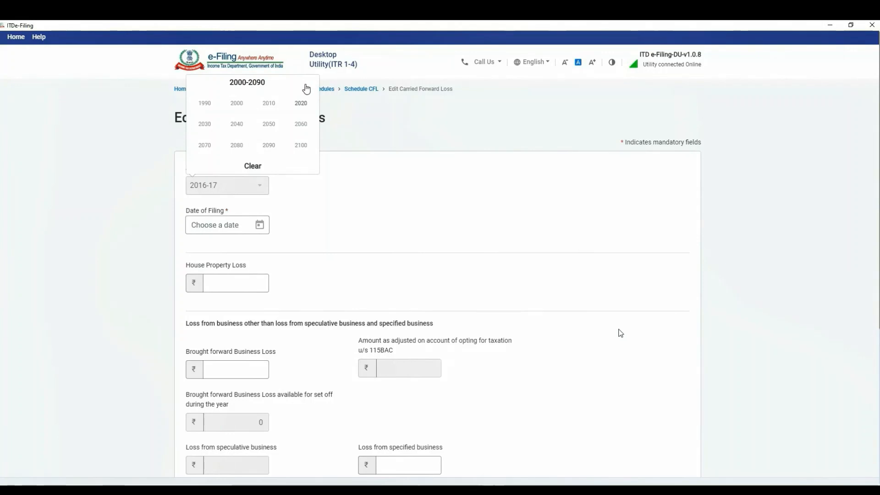
left_click(301, 104)
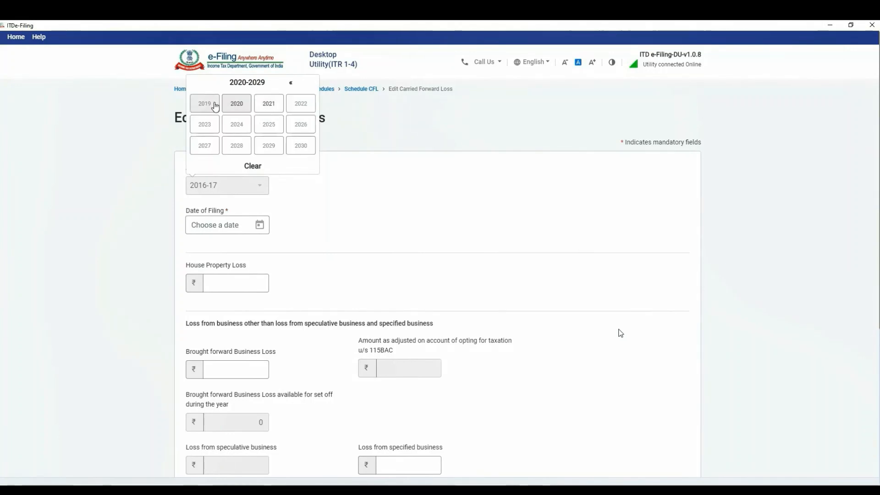
left_click(291, 83)
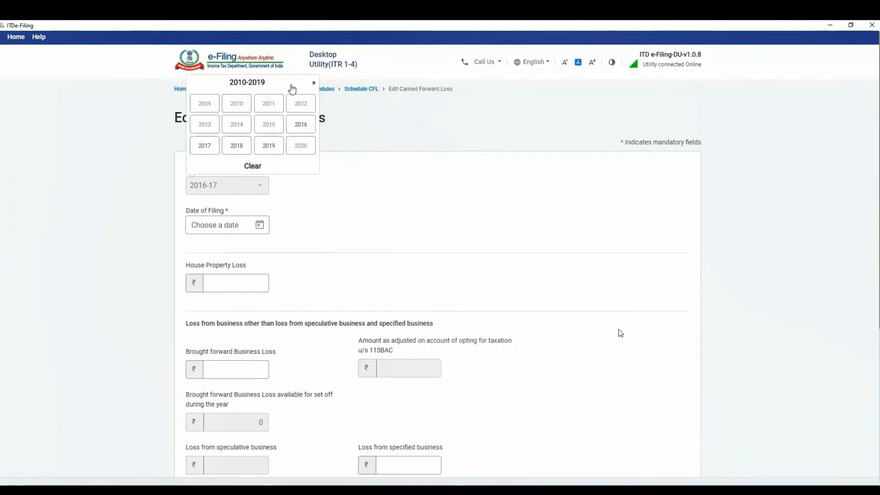
left_click(302, 124)
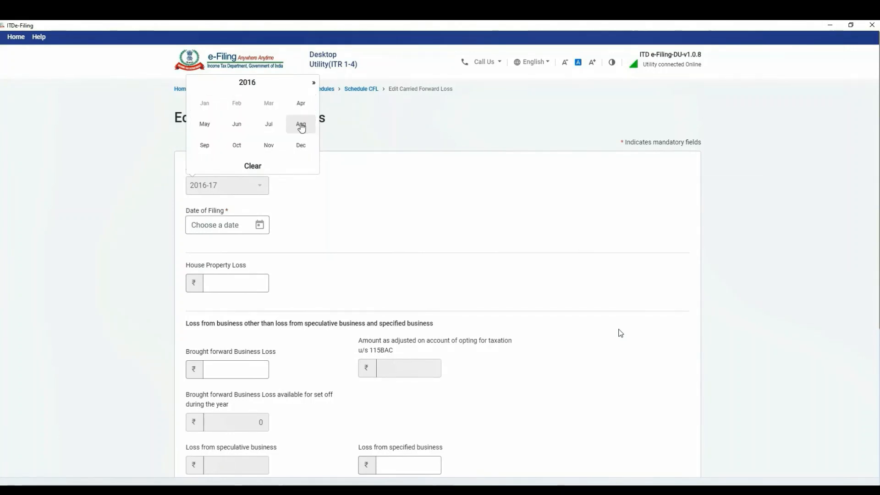
left_click(275, 147)
left_click(273, 161)
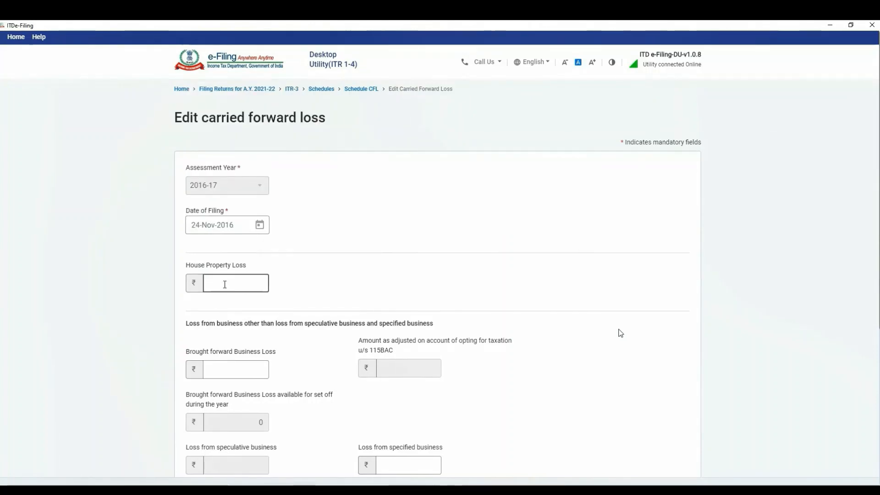
Enter 111111 as the brought forward business loss and add the entry
left_click(226, 372)
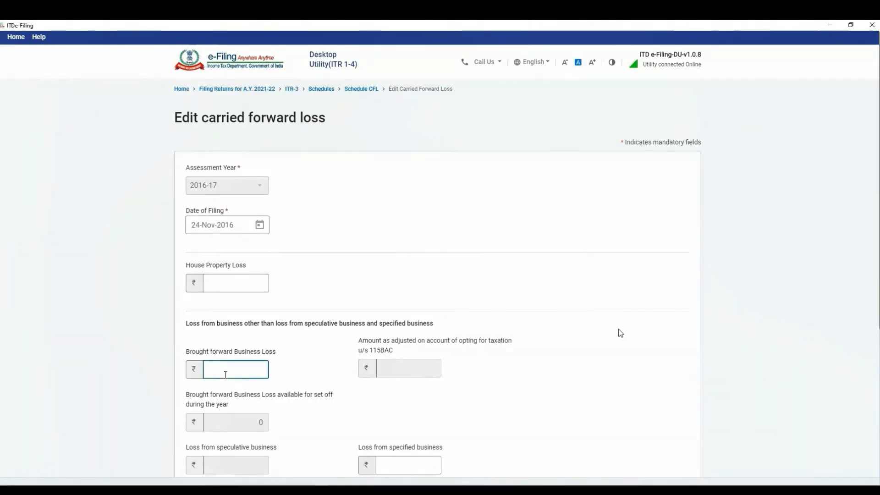
type("111111")
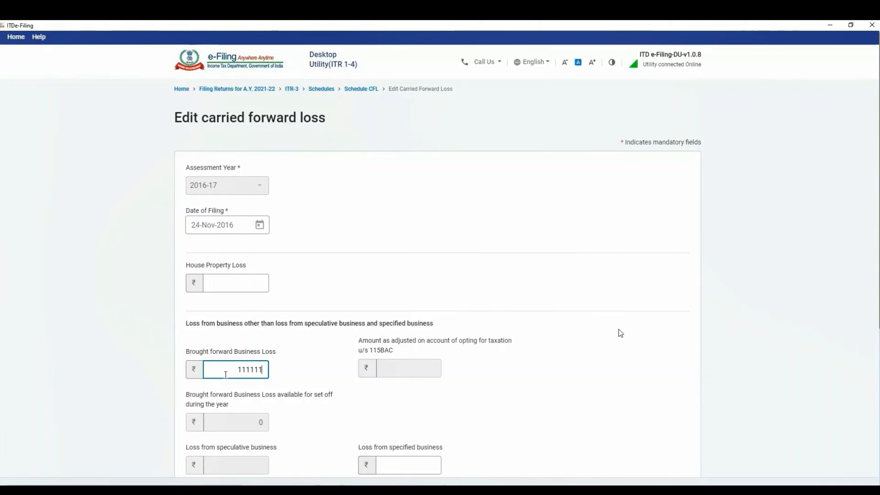
scroll(515, 346, "down", 5)
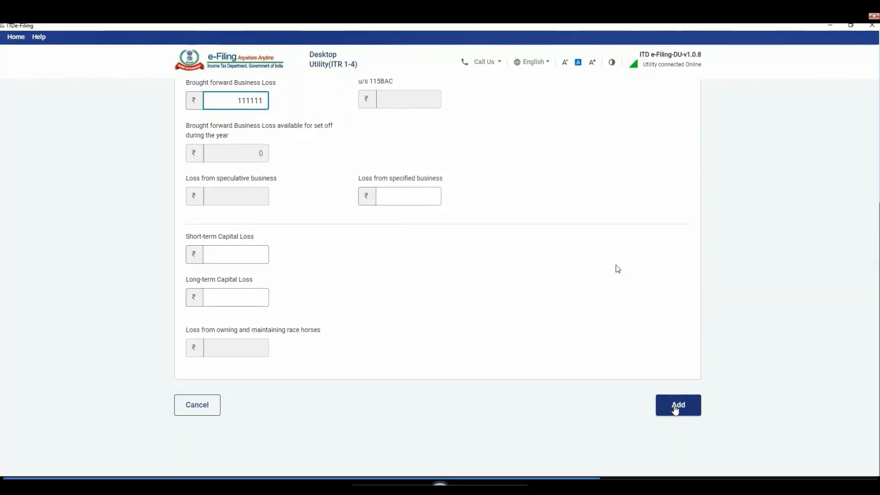
left_click(676, 410)
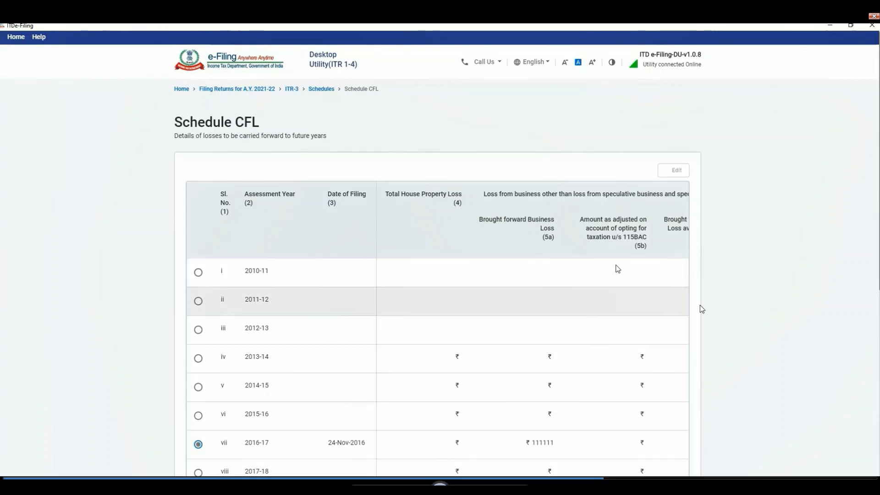
Run Compute Set Off at the bottom of Schedule CFL and save the schedule
scroll(701, 309, "down", 5)
scroll(609, 309, "down", 2)
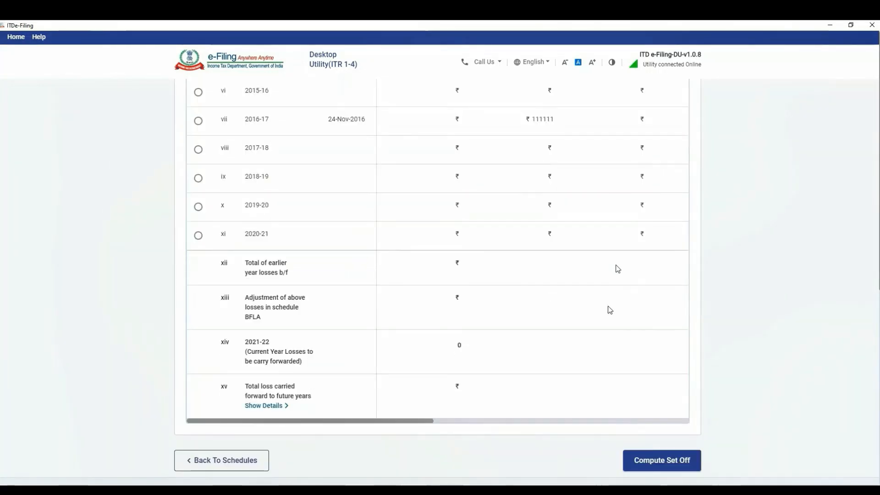
left_click(673, 455)
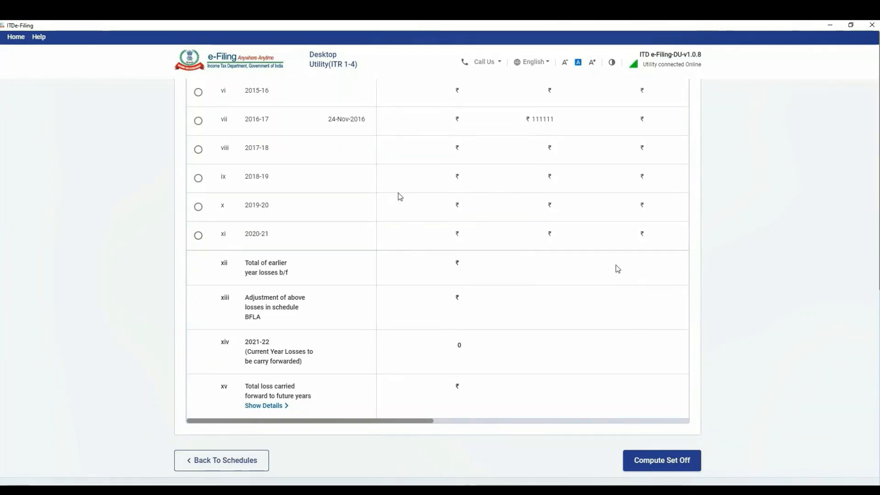
scroll(723, 269, "down", 5)
left_click(660, 405)
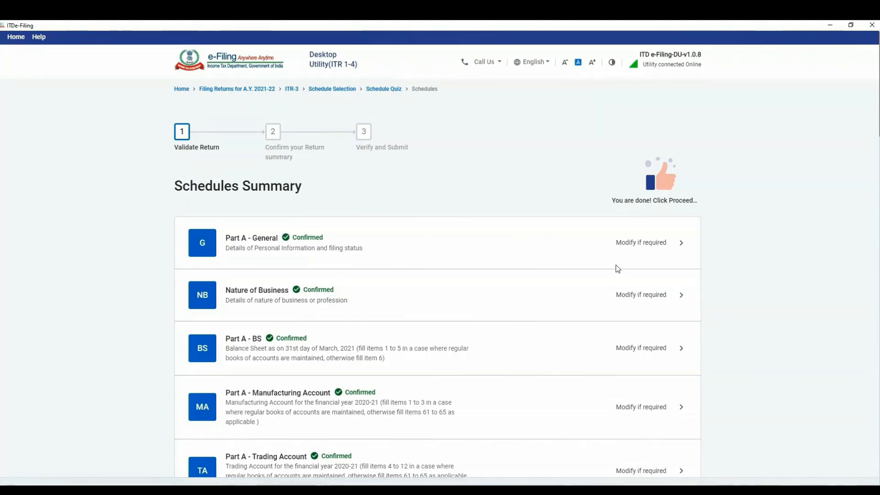
Confirm Schedule UD without adding any unabsorbed depreciation details
scroll(482, 326, "down", 15)
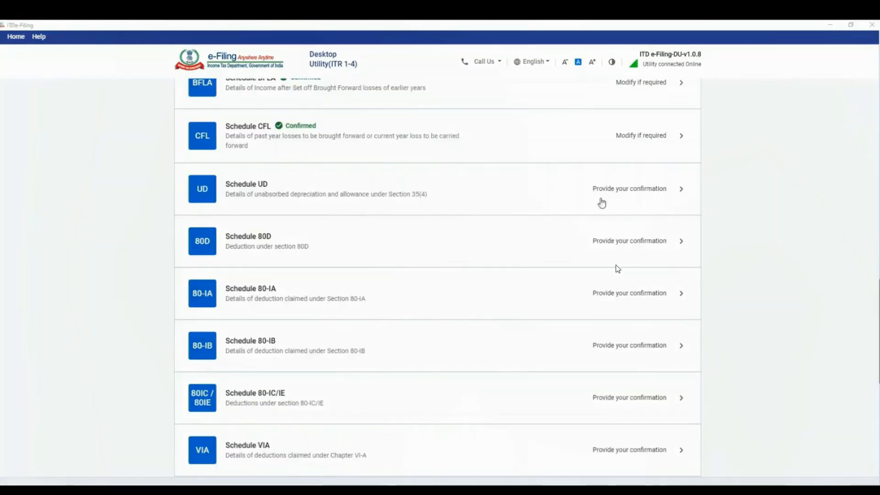
left_click(613, 190)
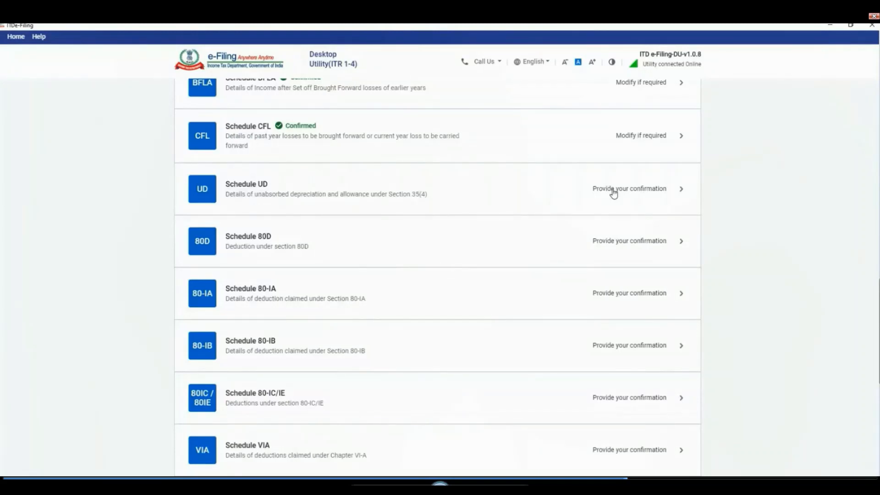
left_click(613, 192)
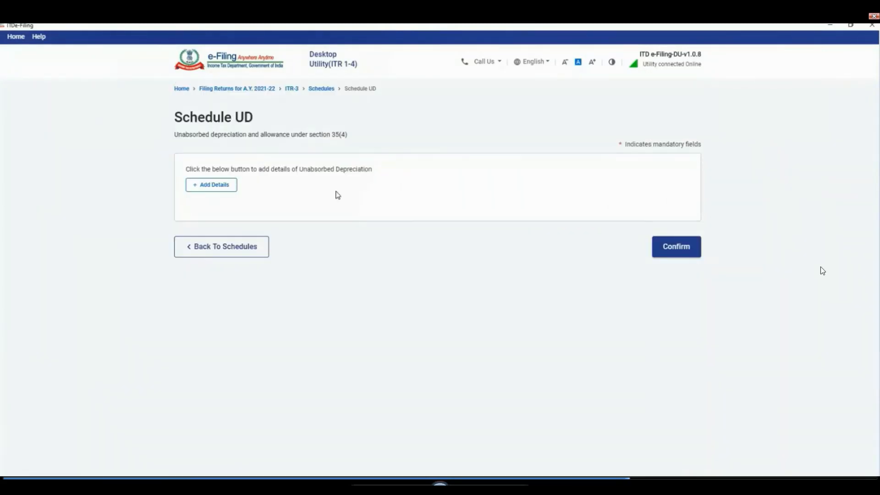
left_click(677, 247)
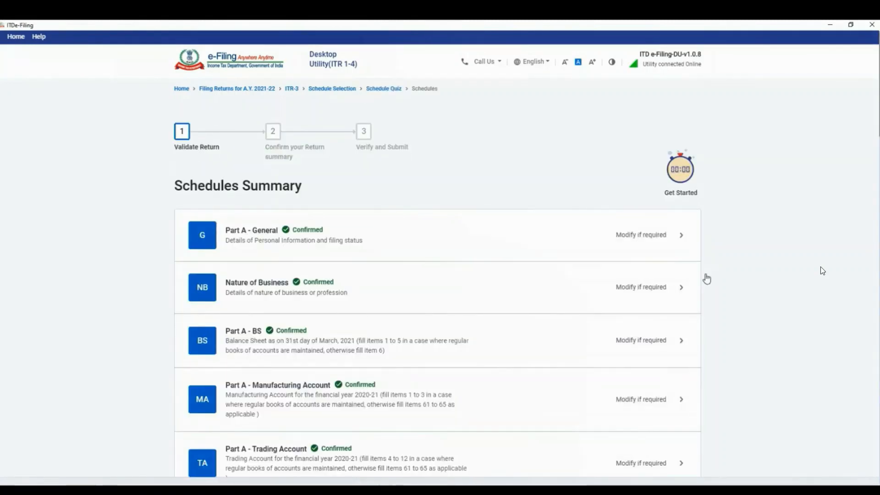
scroll(773, 313, "down", 7)
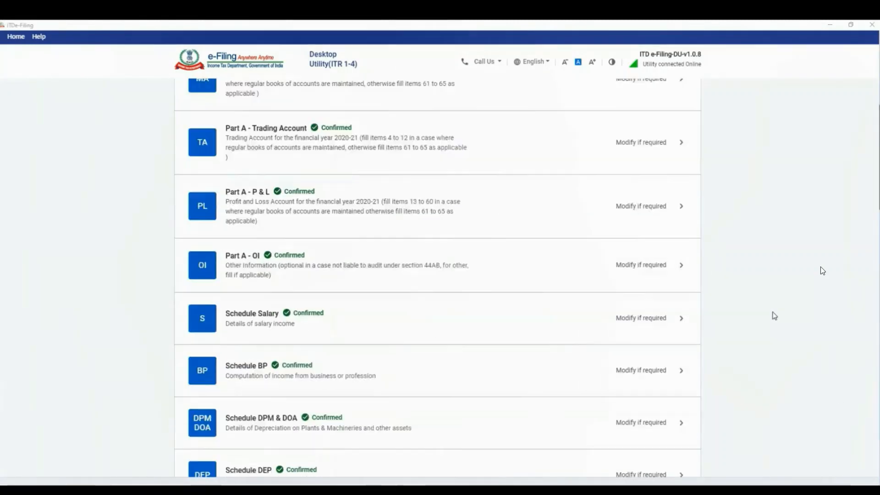
scroll(773, 316, "down", 15)
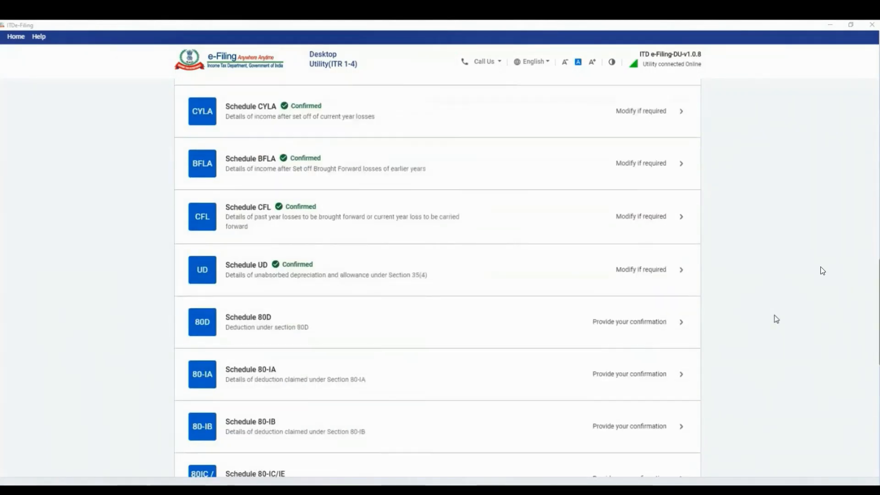
scroll(776, 319, "down", 3)
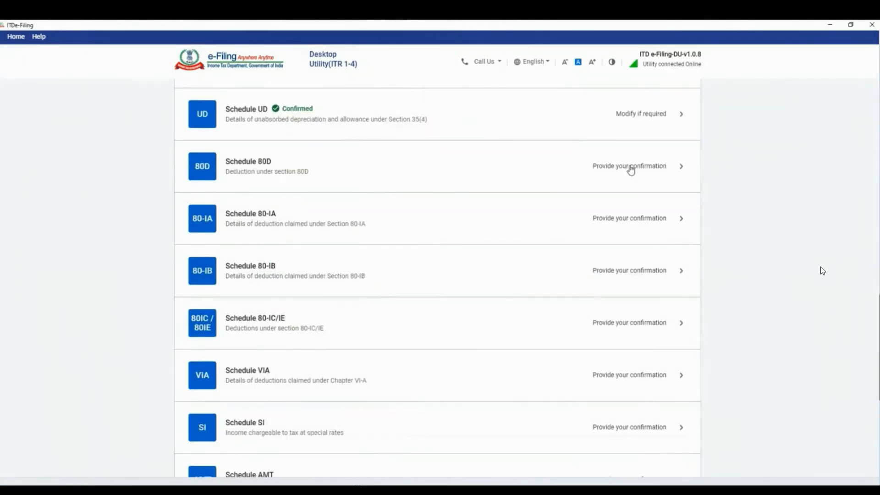
Add a nil section 80D entry with ₹0 eligible deduction and confirm Schedule 80D
left_click(631, 171)
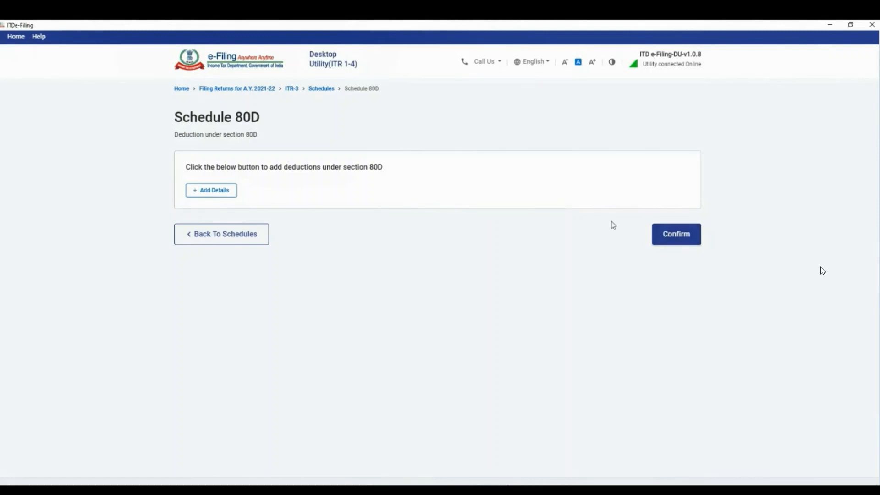
left_click(211, 191)
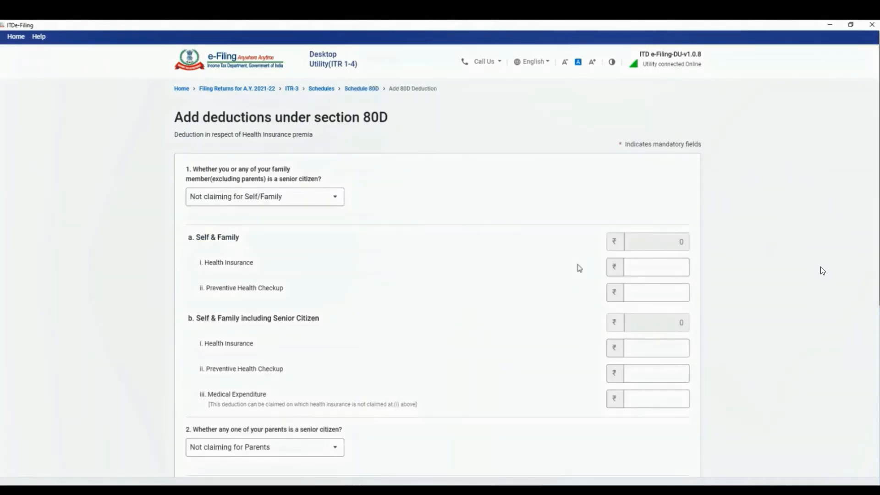
scroll(580, 268, "down", 7)
left_click(678, 409)
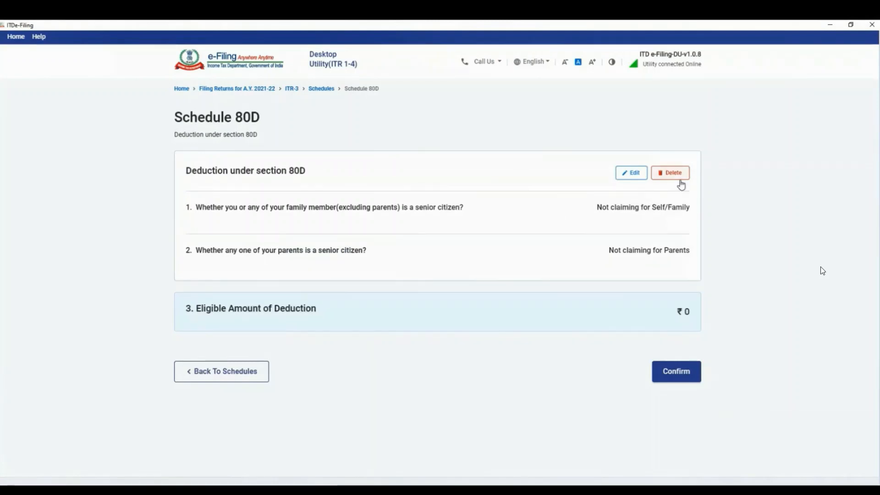
left_click(686, 379)
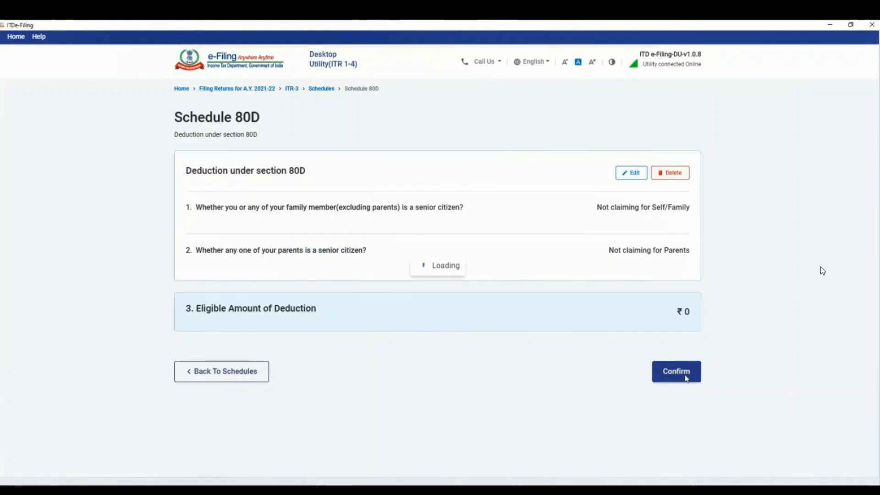
scroll(705, 351, "down", 15)
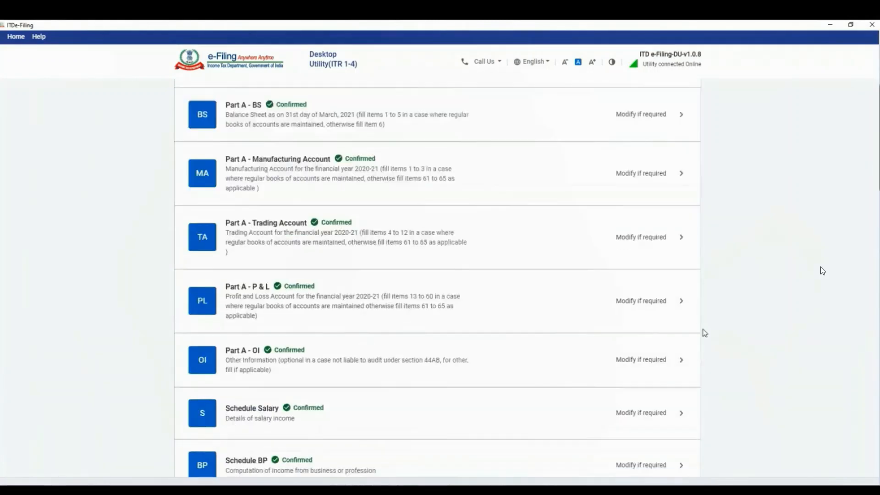
scroll(721, 320, "down", 6)
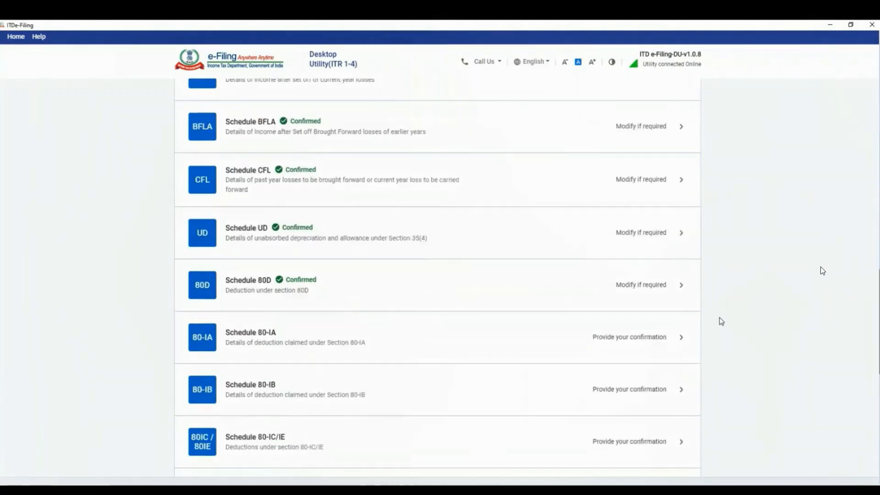
scroll(399, 281, "down", 2)
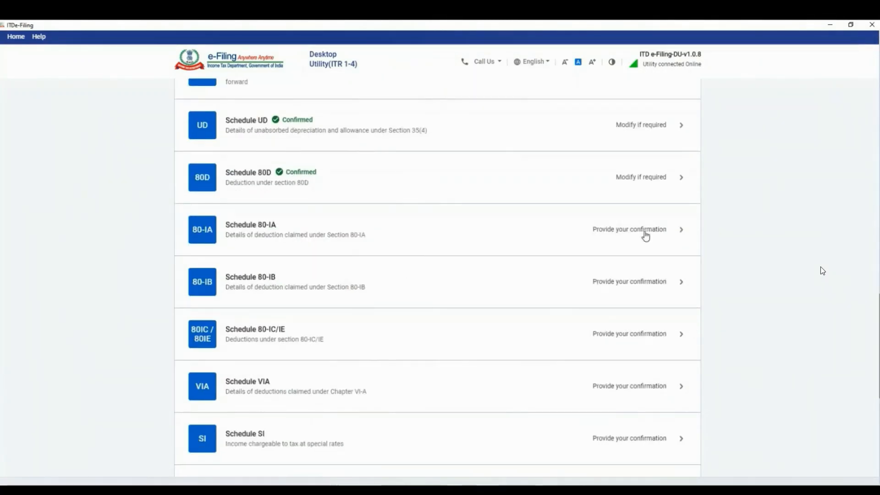
Add an empty 80-IA deduction entry and confirm Schedule 80-IA at ₹0
left_click(643, 233)
left_click(223, 191)
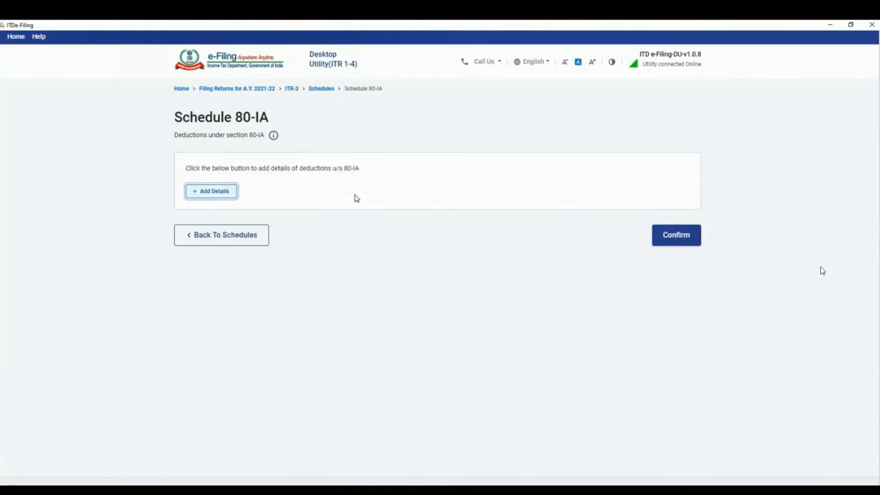
scroll(527, 210, "down", 5)
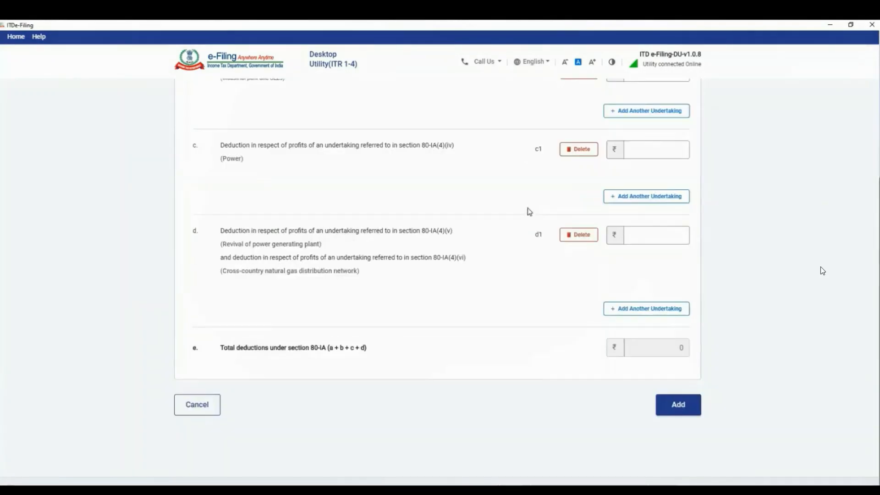
left_click(681, 408)
left_click(677, 248)
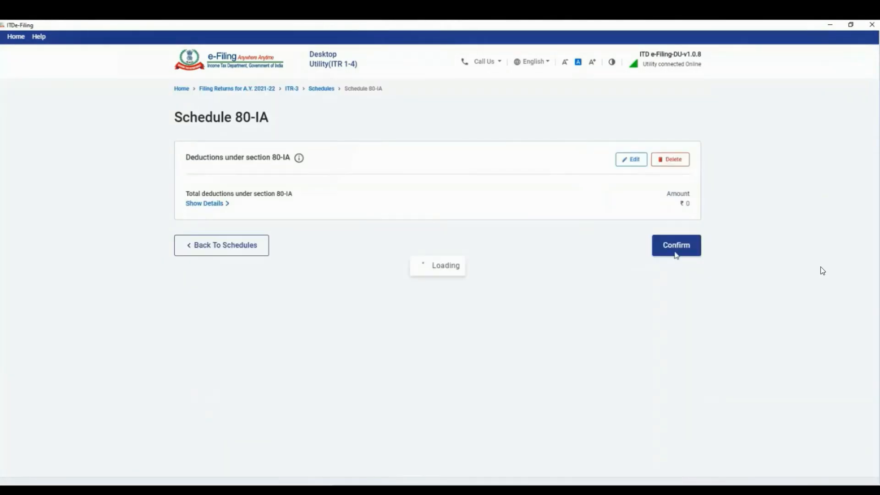
left_click(679, 245)
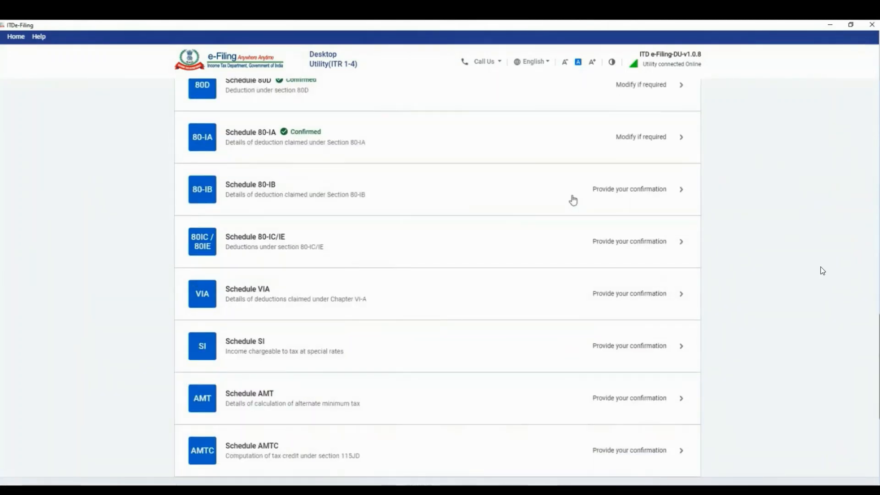
Confirm Schedules 80-IB and 80-IC/IE with no deductions
left_click(632, 197)
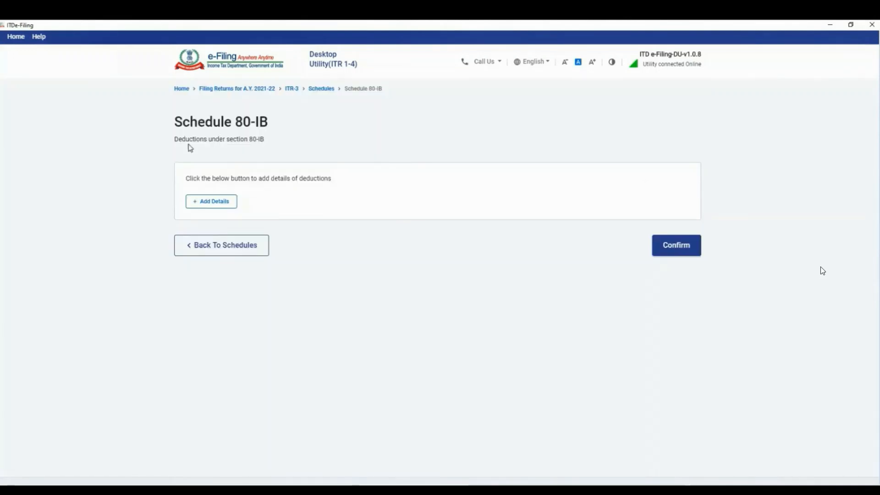
left_click_drag(188, 141, 273, 149)
left_click(684, 252)
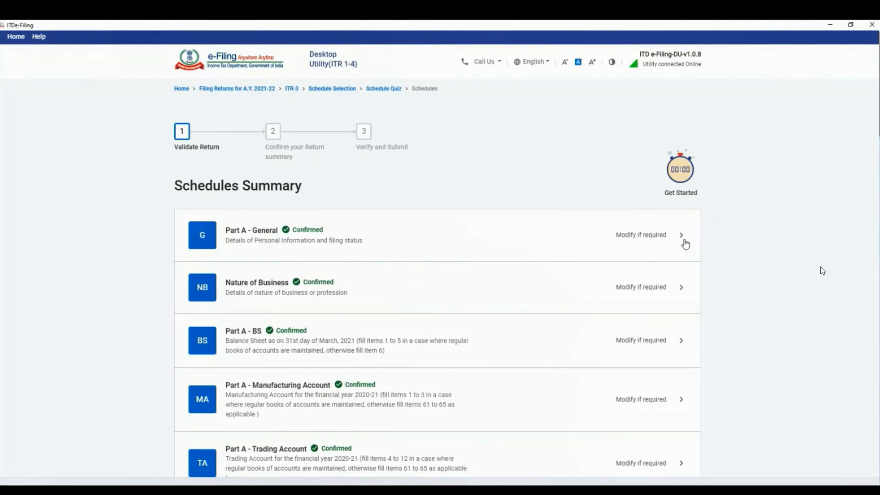
scroll(727, 241, "down", 15)
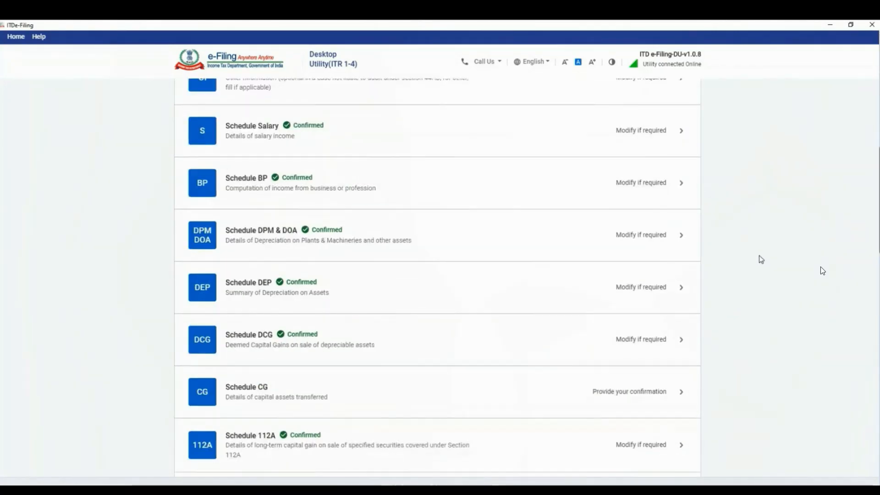
scroll(763, 259, "down", 12)
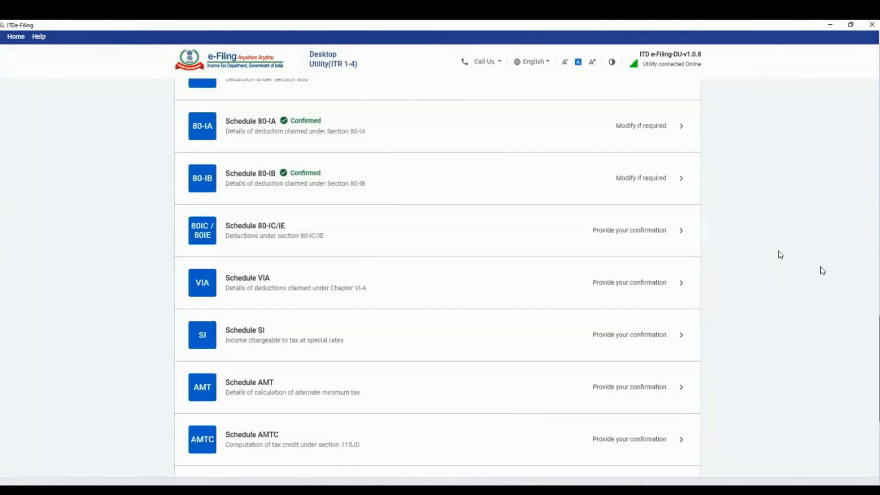
left_click(676, 230)
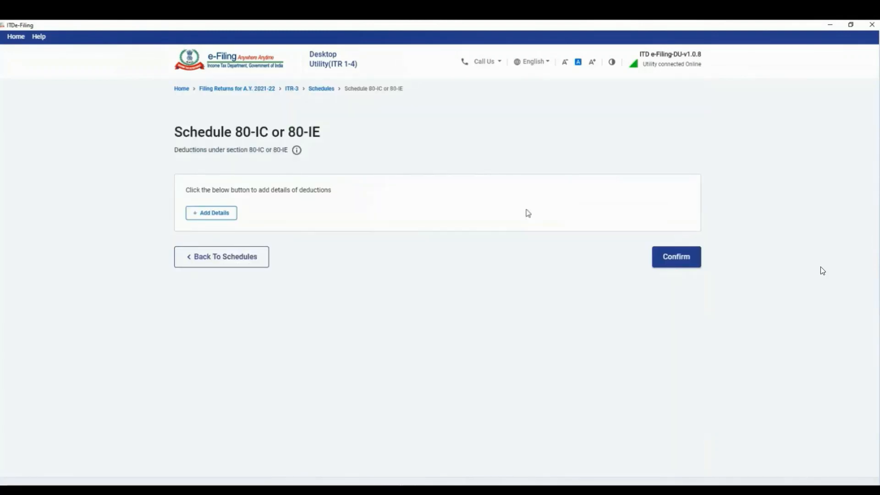
left_click(681, 262)
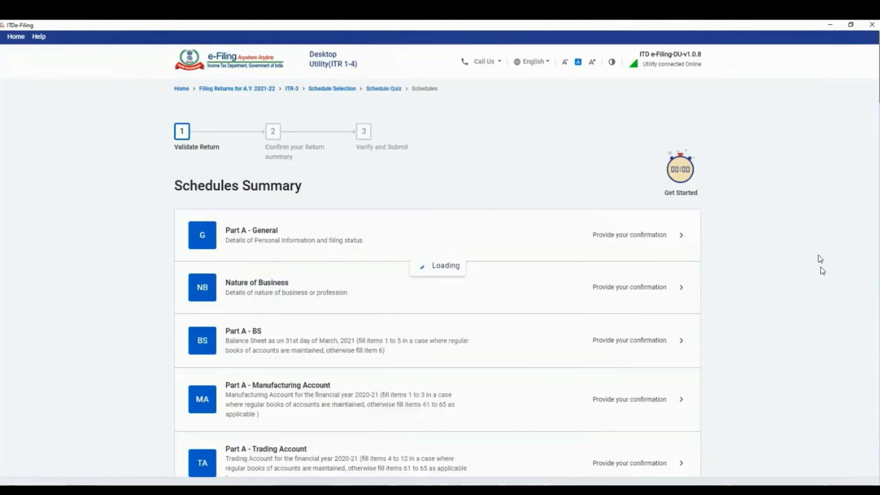
scroll(824, 271, "down", 15)
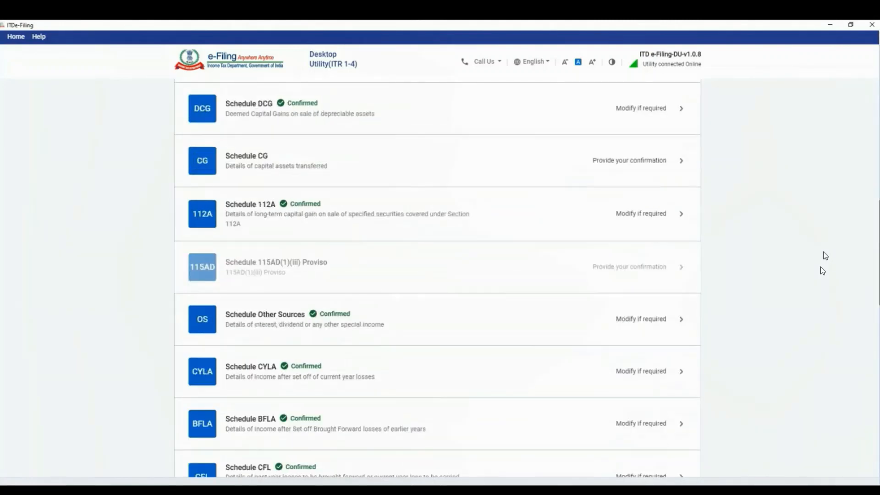
scroll(823, 270, "down", 10)
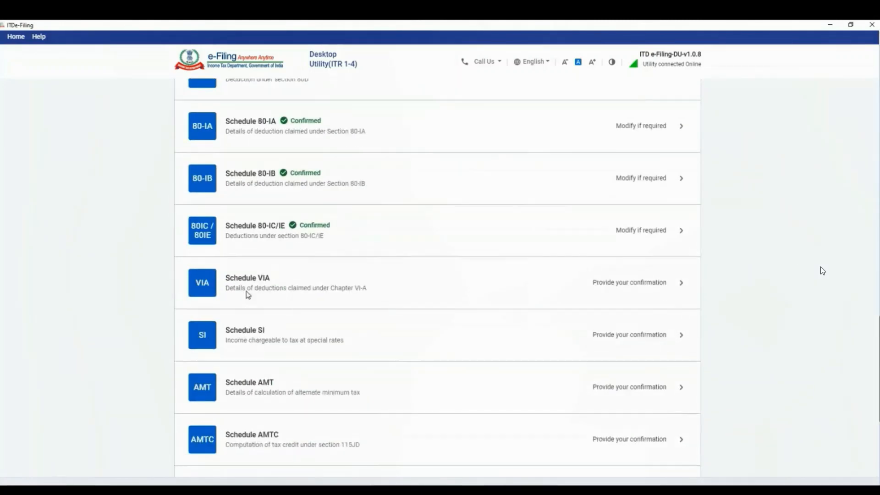
Review Schedule VI-A's Part C and Part CA and D, then confirm its ₹2,00,000 total
left_click(626, 288)
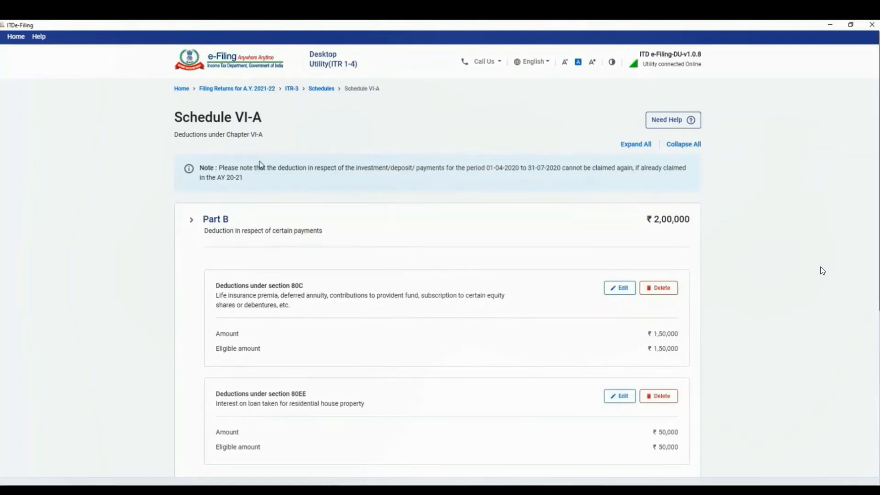
left_click_drag(264, 116, 229, 119)
left_click(228, 120)
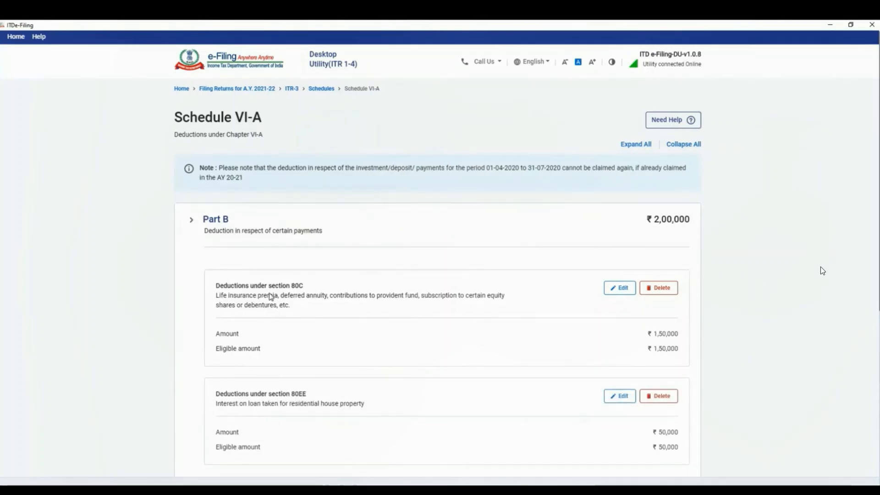
mouse_move(301, 288)
left_mouse_down()
mouse_move(266, 287)
mouse_move(307, 290)
left_mouse_up()
left_click(695, 318)
scroll(679, 321, "down", 4)
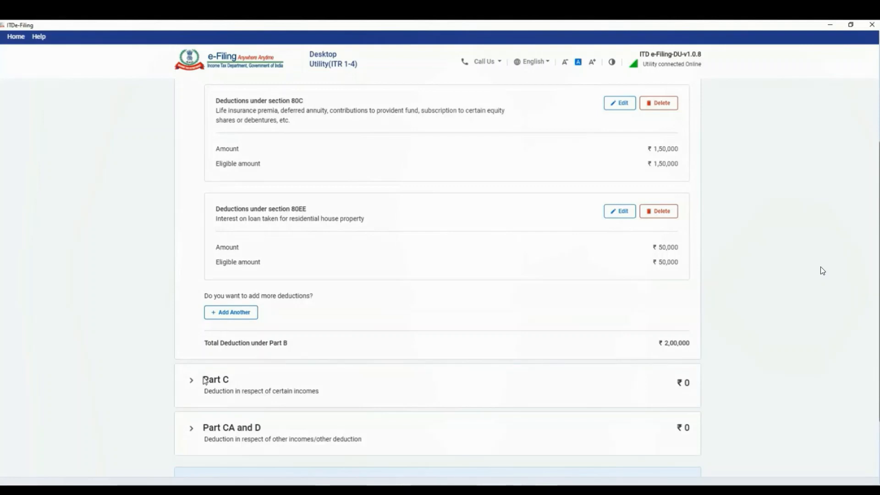
left_click(192, 380)
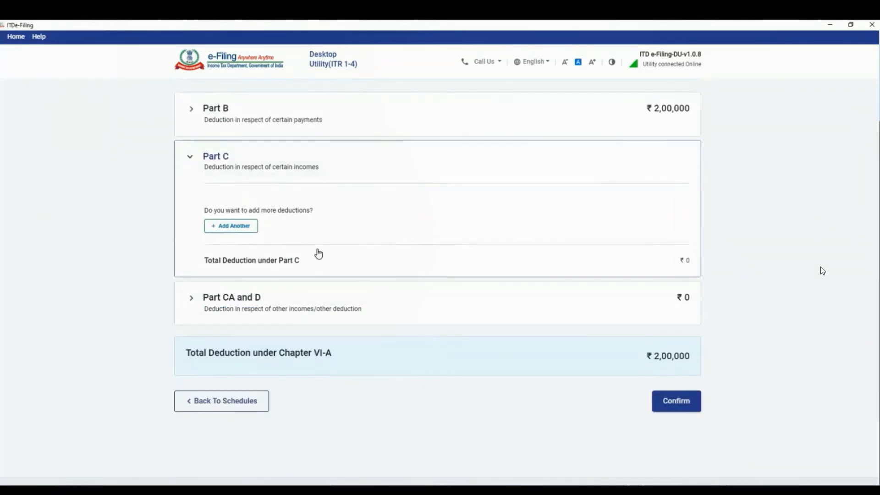
left_click(191, 299)
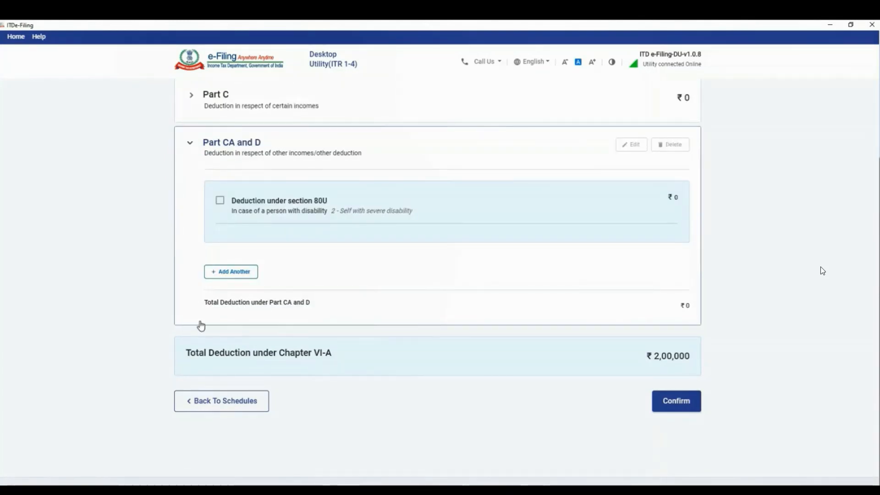
left_click(674, 404)
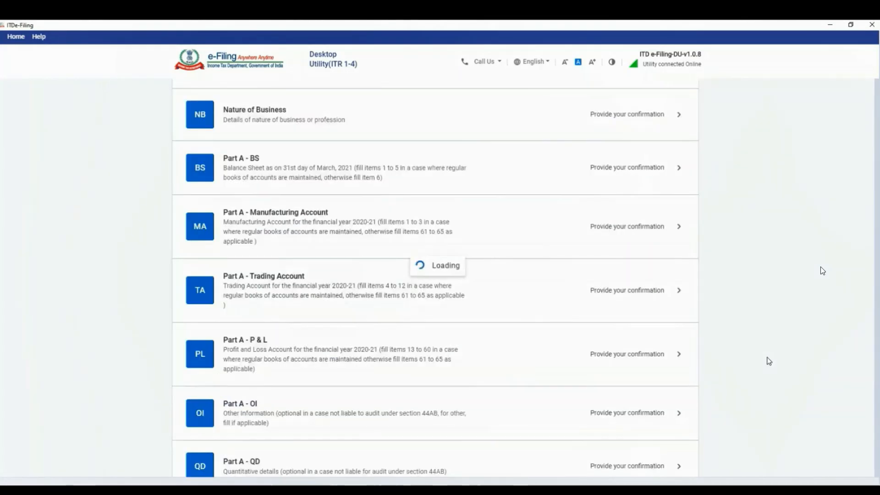
scroll(770, 362, "down", 20)
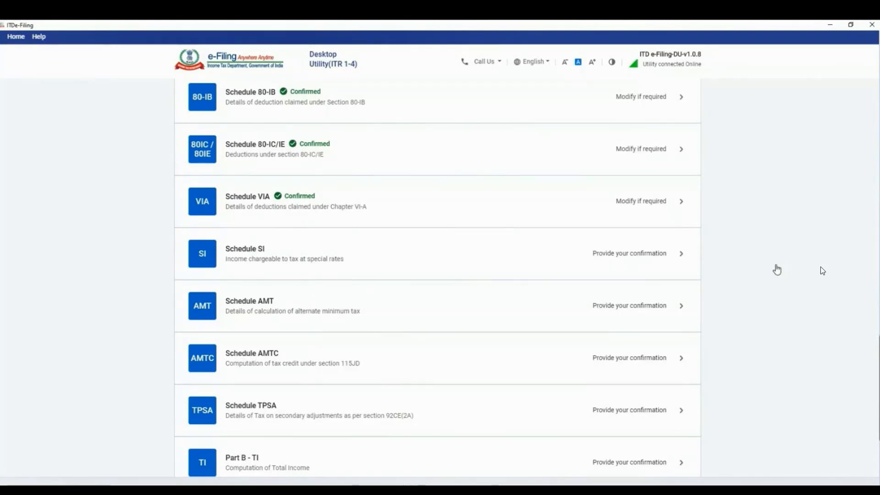
Confirm Schedule SI with its special-rate income table totalling ₹0
left_click(481, 239)
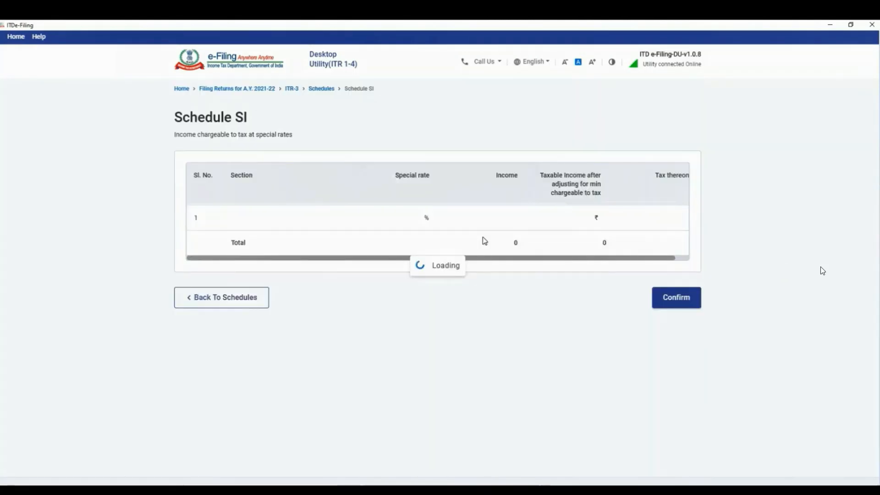
scroll(147, 285, "down", 20)
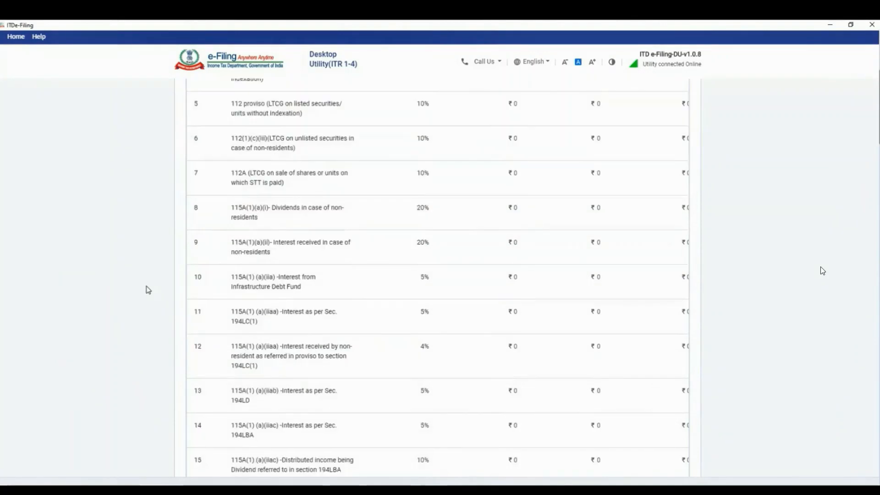
scroll(153, 286, "down", 20)
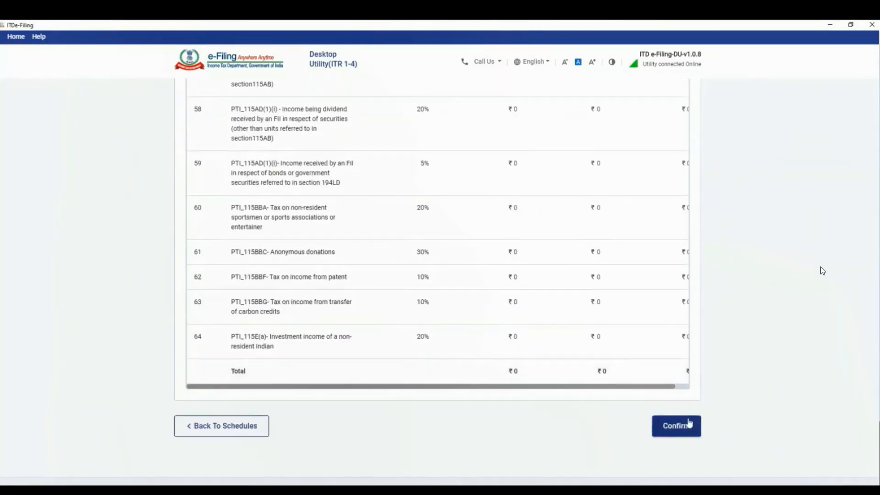
left_click(677, 428)
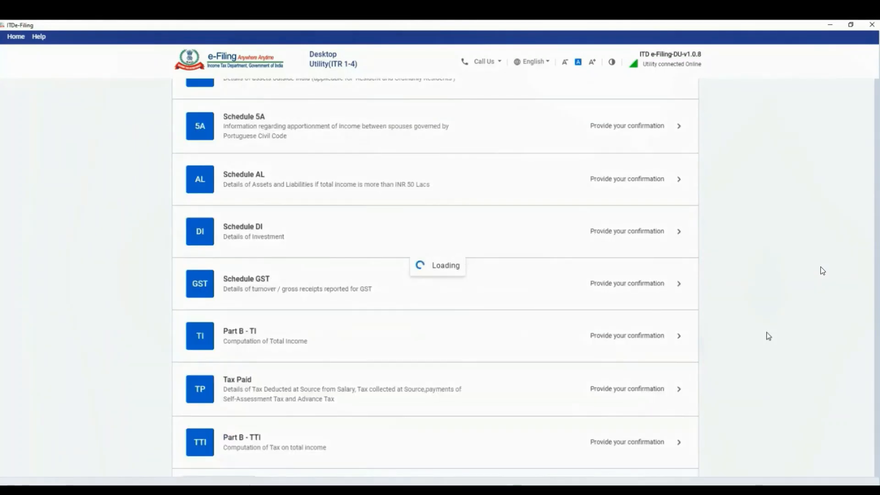
scroll(769, 336, "down", 20)
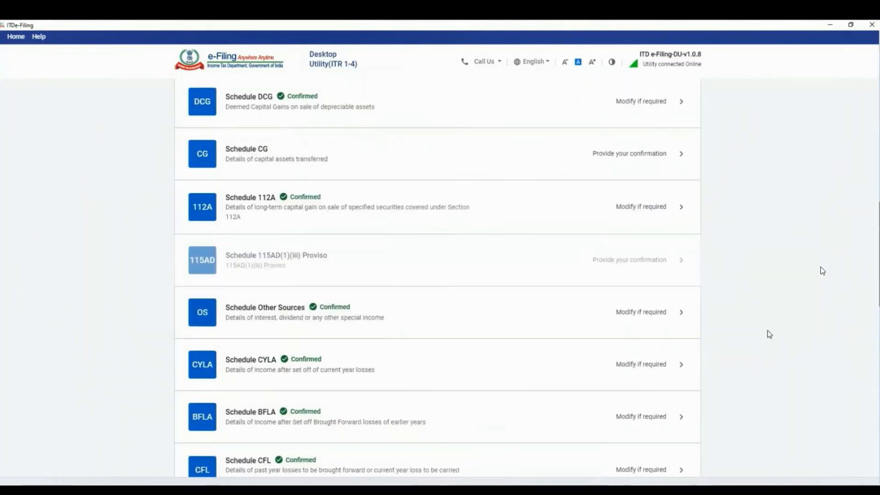
scroll(769, 336, "down", 5)
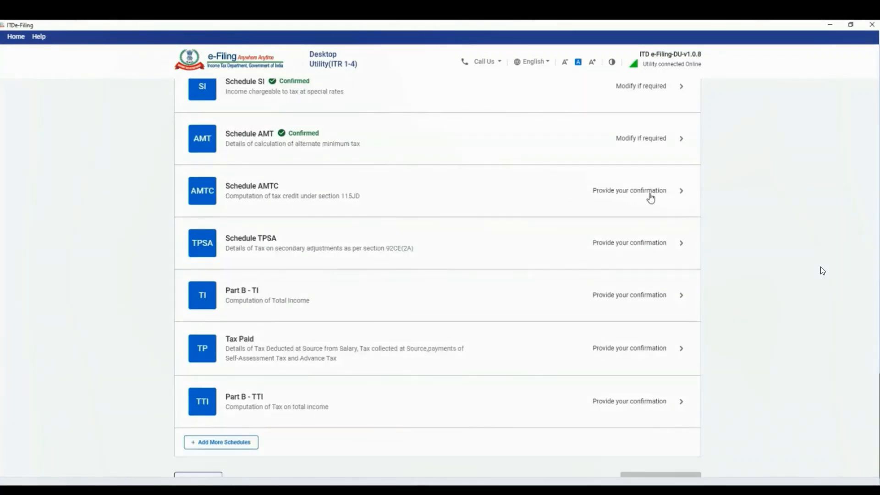
Confirm Schedules AMTC and TPSA without details, continuing past the unpaid-tax warning
left_click(651, 198)
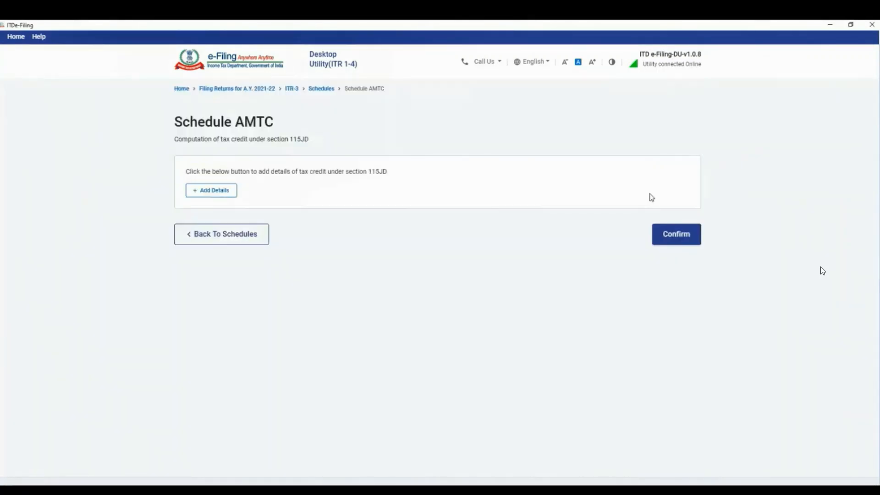
left_click(670, 238)
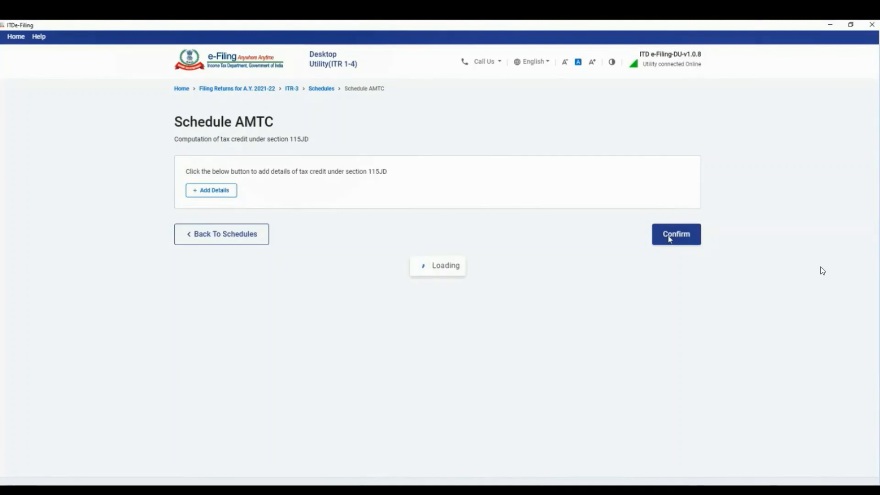
scroll(761, 252, "down", 20)
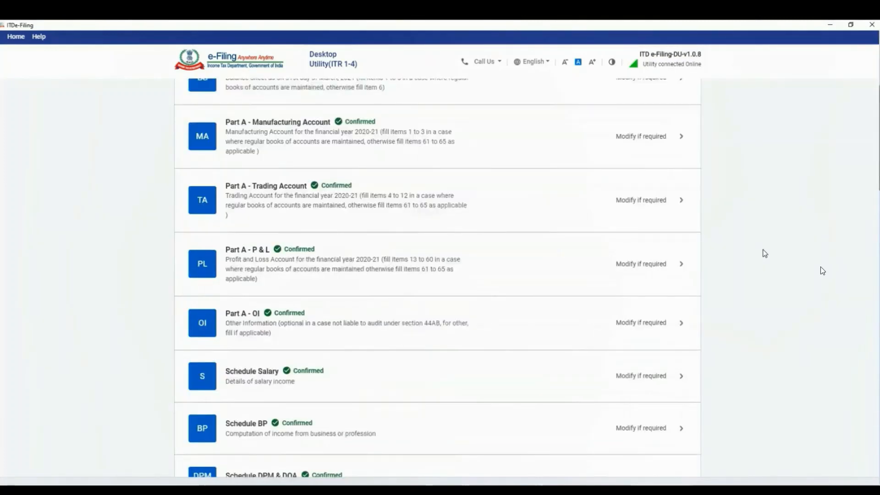
scroll(757, 246, "down", 12)
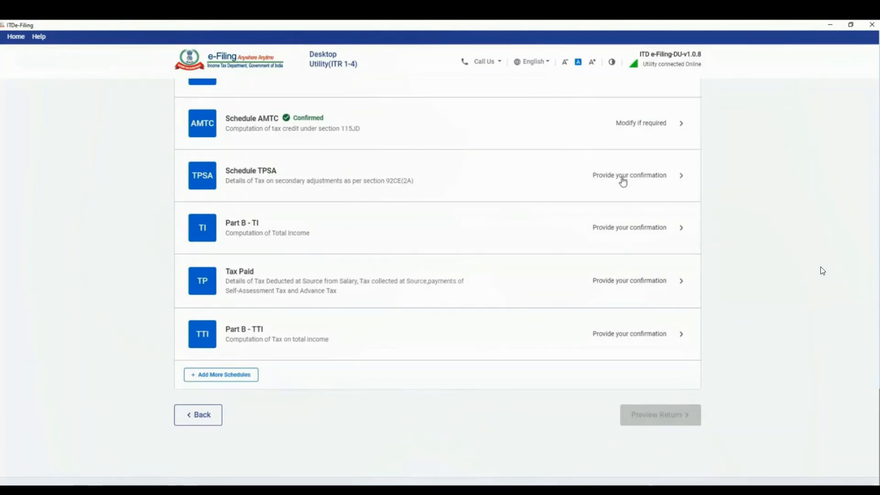
left_click(624, 179)
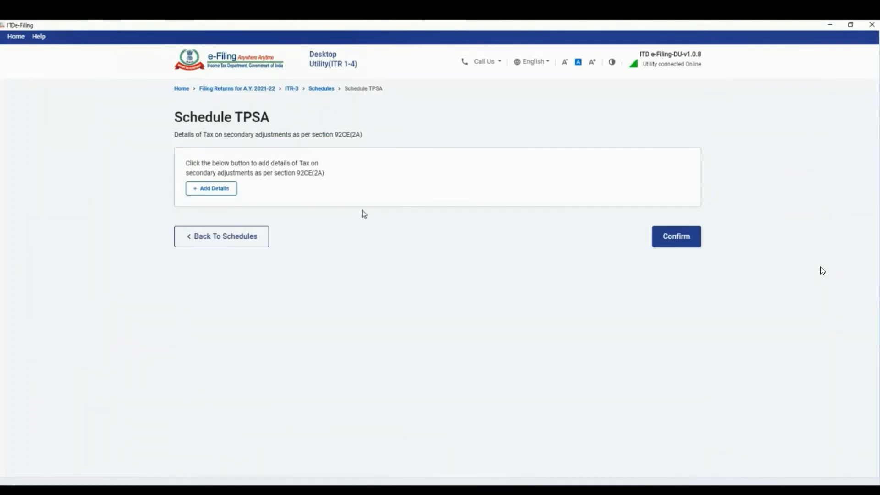
left_click(682, 245)
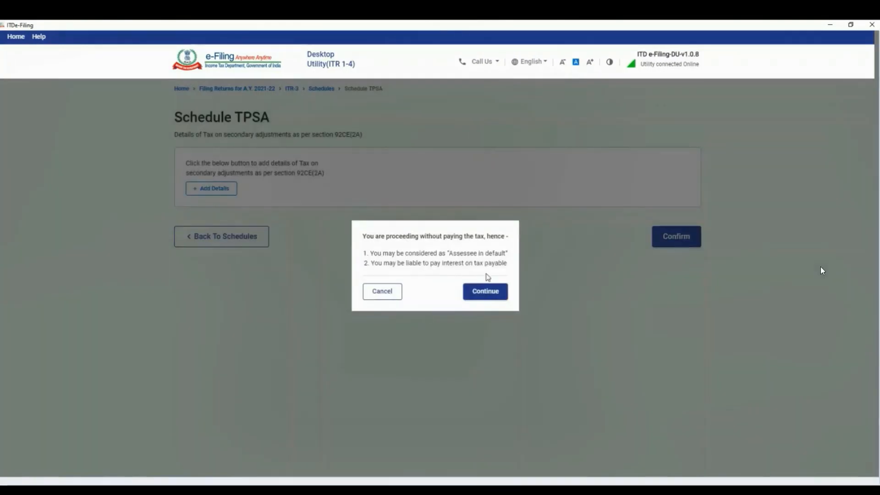
left_click(484, 293)
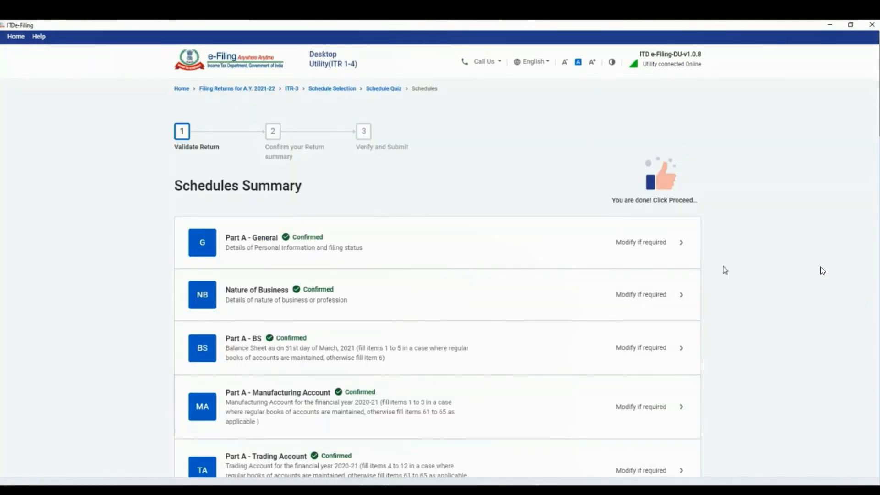
Review the Schedules Summary and Tax Paid figures, then move to Schedule House Property
scroll(729, 270, "down", 10)
scroll(733, 269, "down", 15)
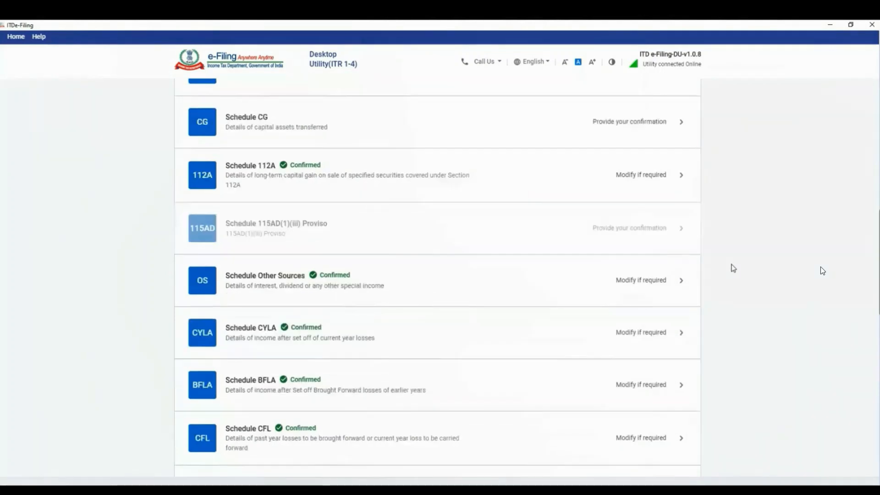
scroll(737, 266, "down", 5)
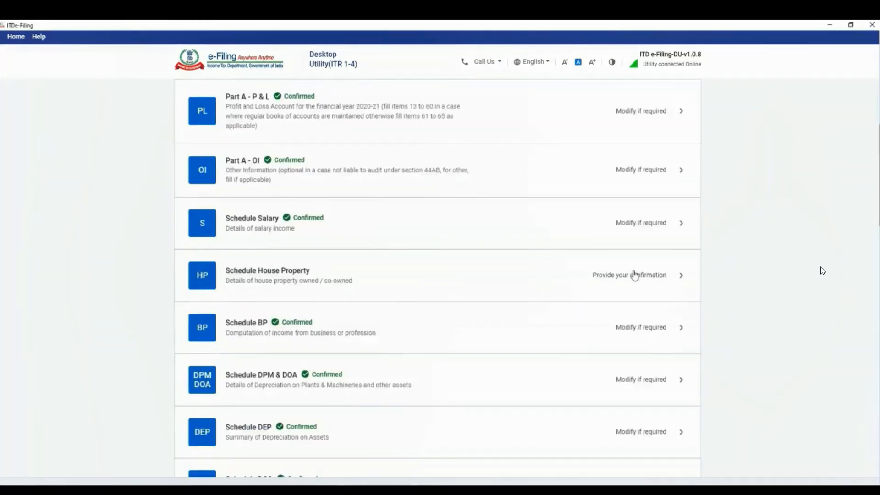
left_click(635, 275)
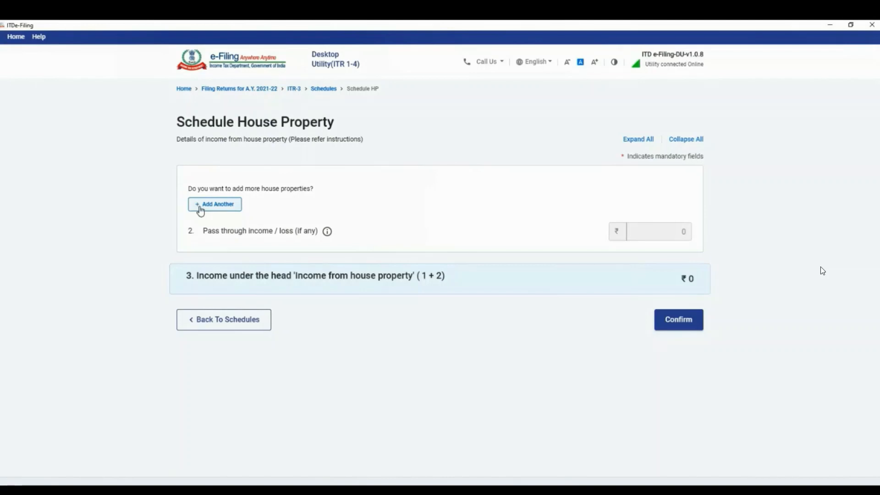
Add a new house property entry with type Self occupied
left_click(200, 205)
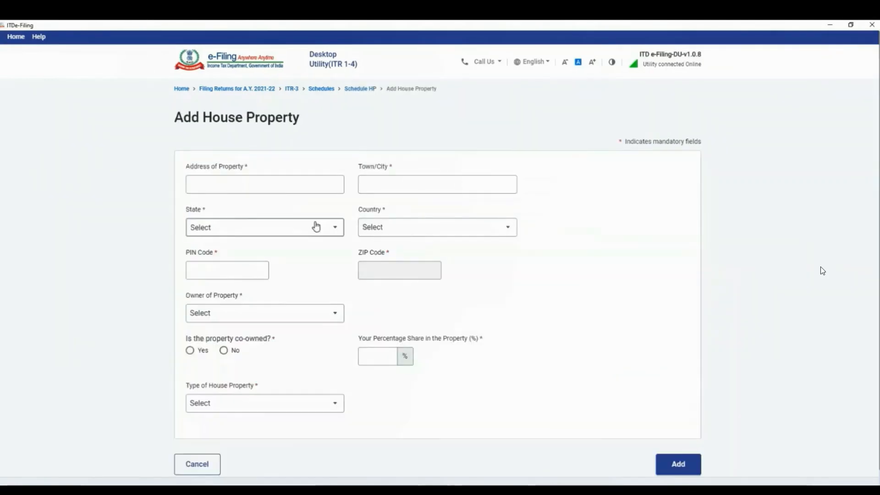
left_click(214, 184)
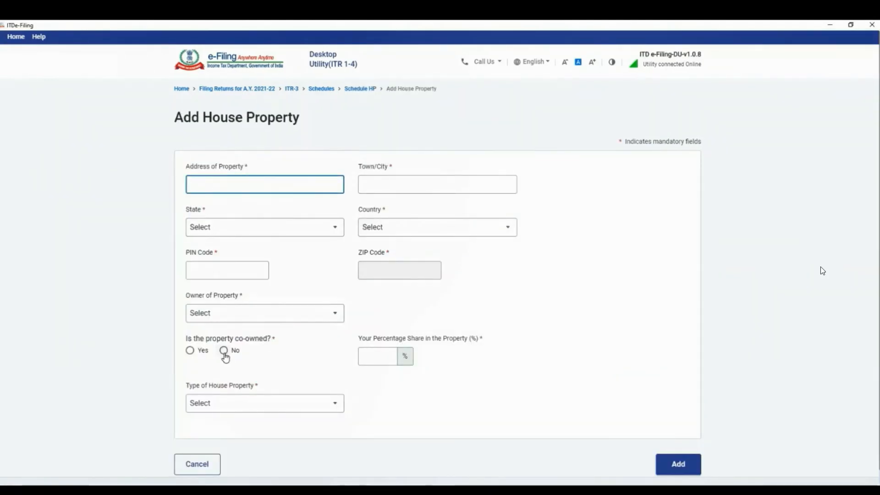
left_click(220, 272)
scroll(482, 346, "down", 1)
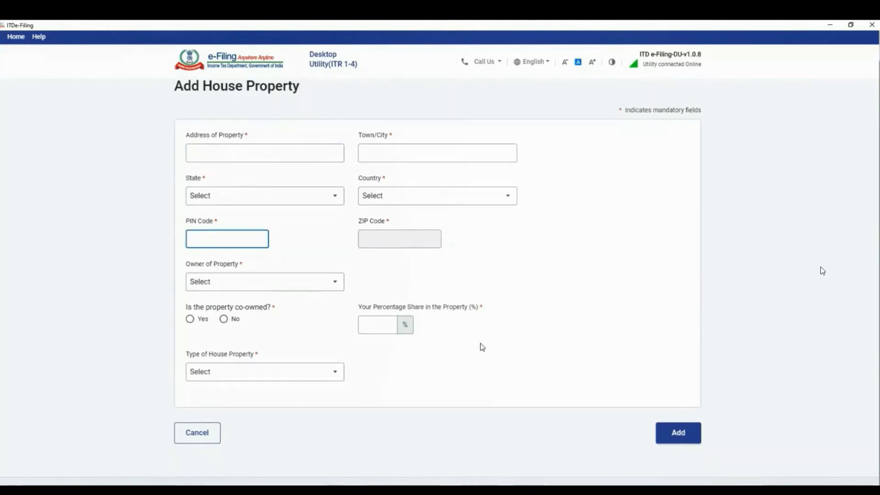
scroll(481, 346, "up", 1)
left_click(240, 184)
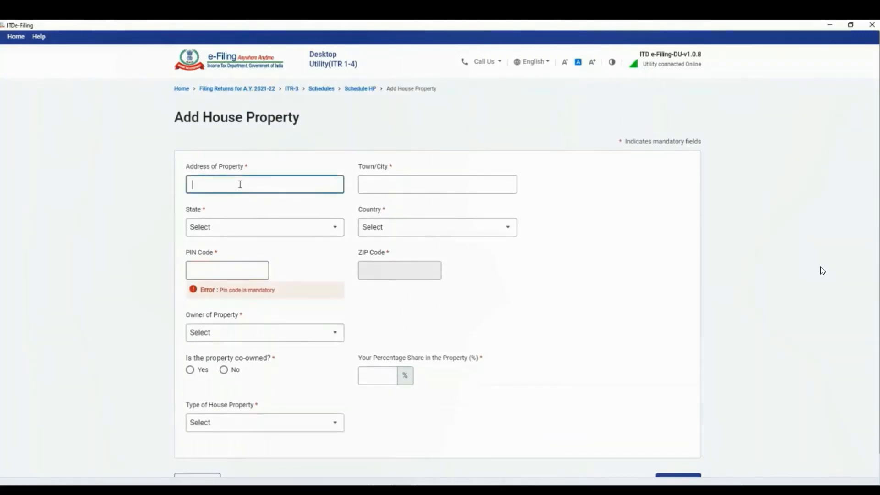
scroll(243, 192, "down", 1)
left_click(267, 376)
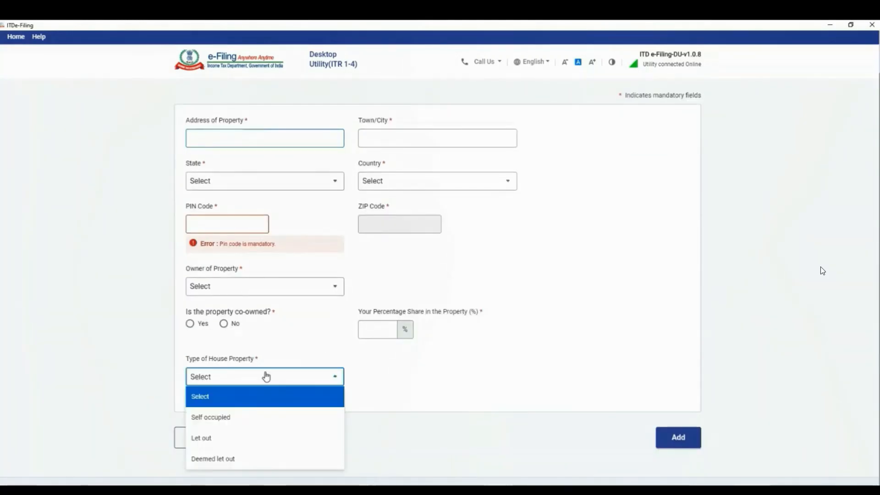
left_click(231, 418)
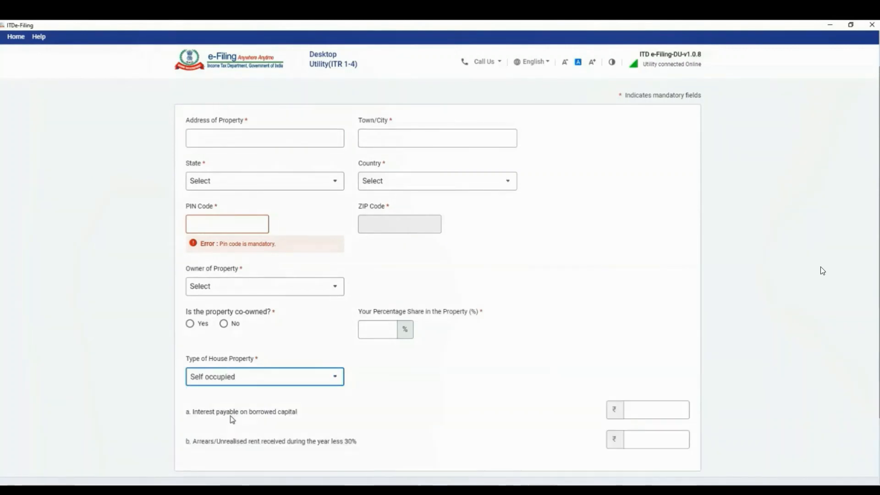
Enter ₹2,00,000 as interest payable on borrowed capital
scroll(579, 280, "down", 3)
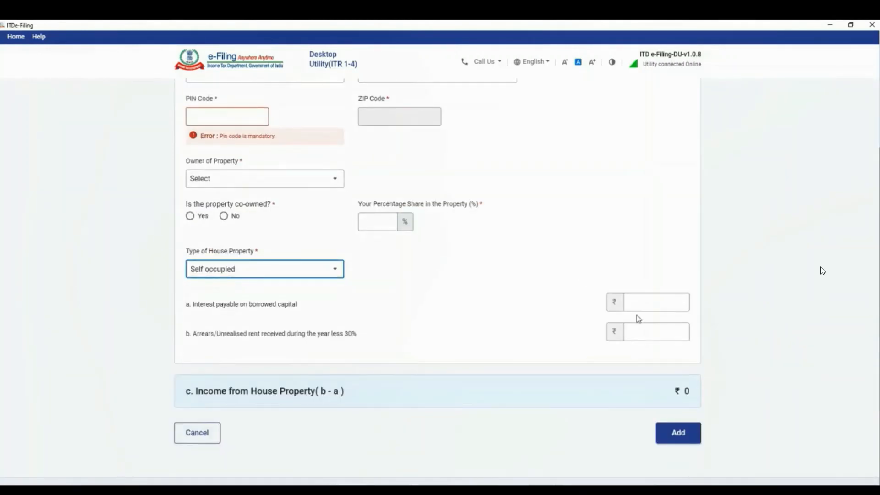
left_click(644, 303)
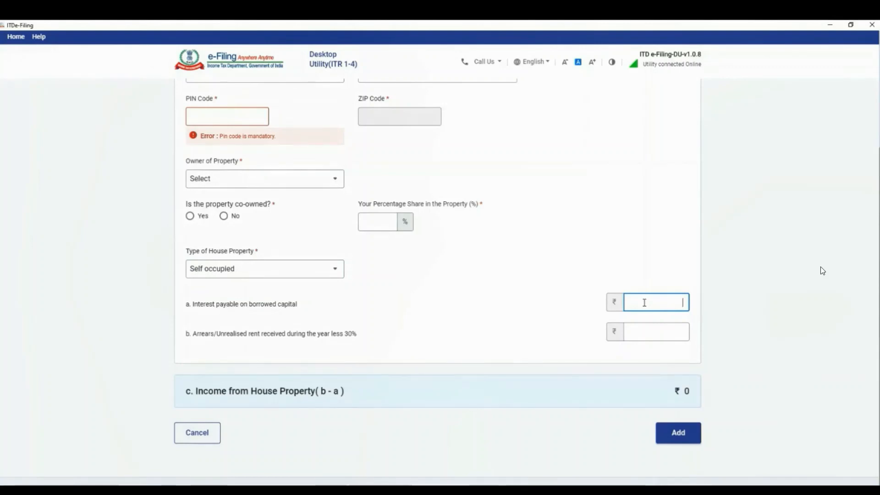
type("2,00,")
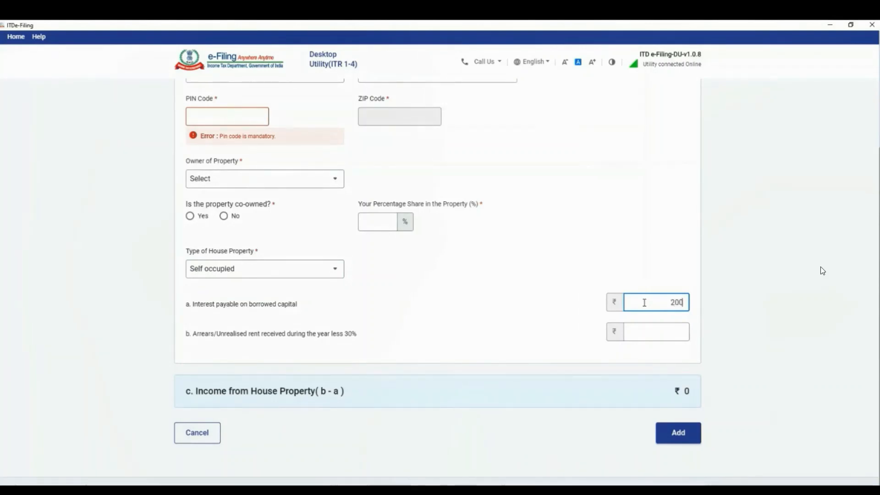
type("000")
key("Tab")
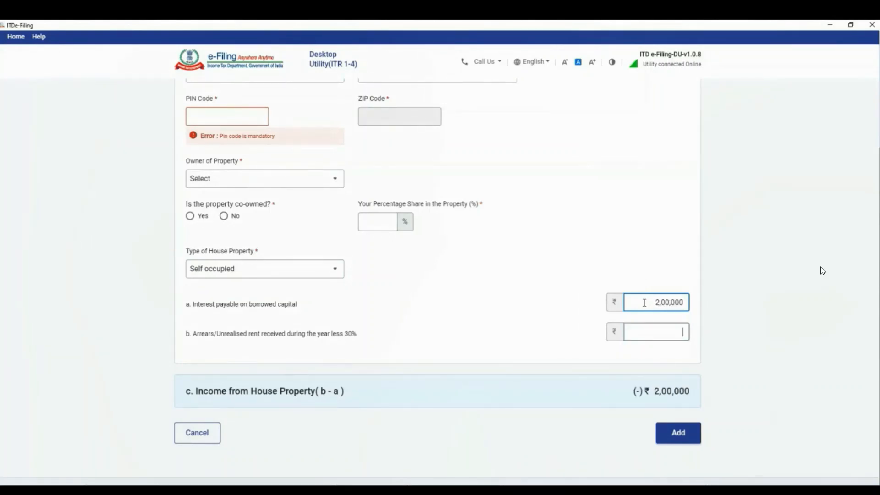
Mark the property as co-owned and confirm the House Property schedule
scroll(329, 273, "up", 1)
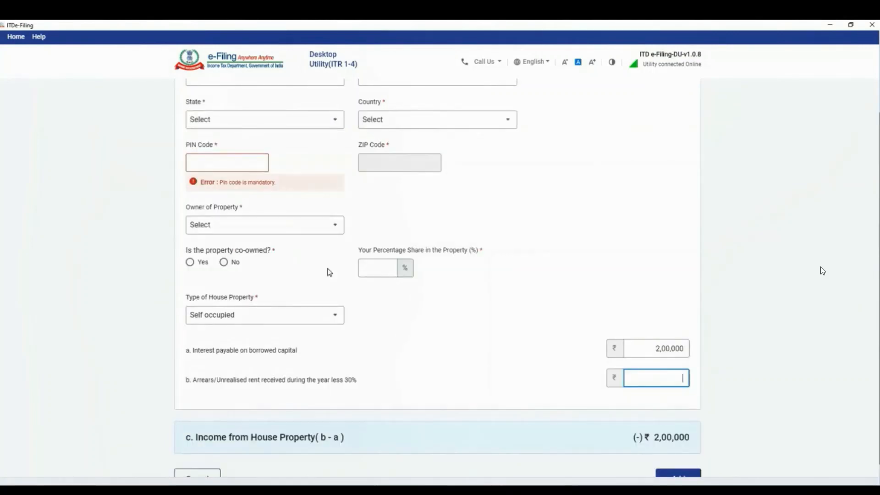
scroll(312, 295, "up", 1)
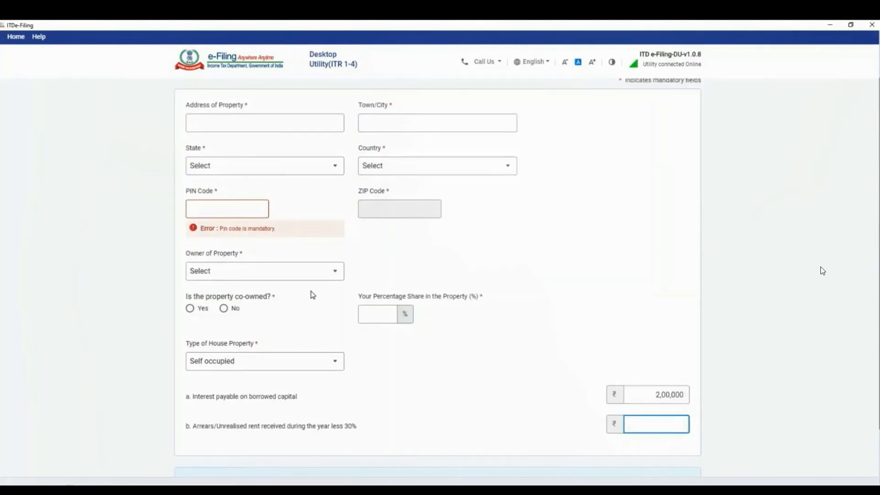
scroll(357, 318, "down", 2)
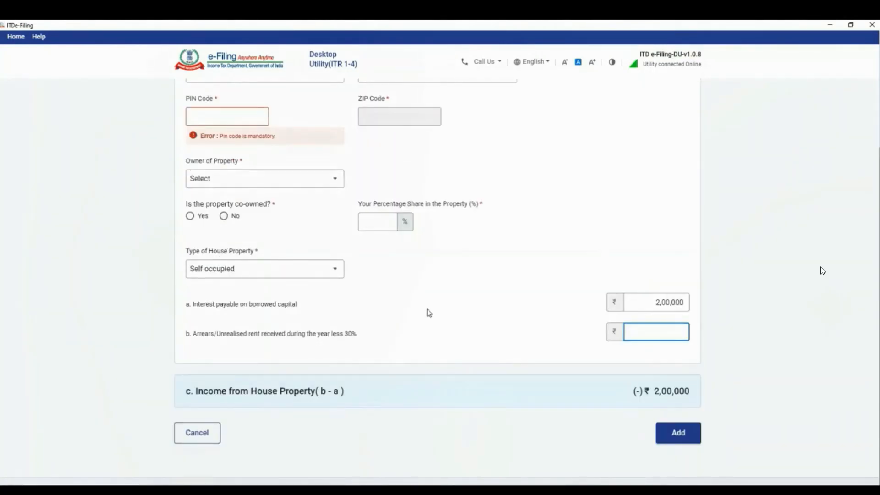
left_click(190, 217)
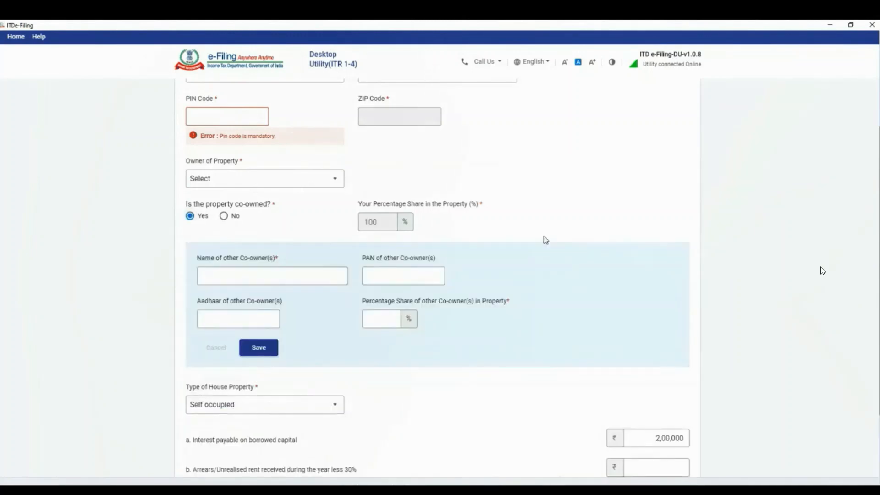
scroll(554, 246, "down", 3)
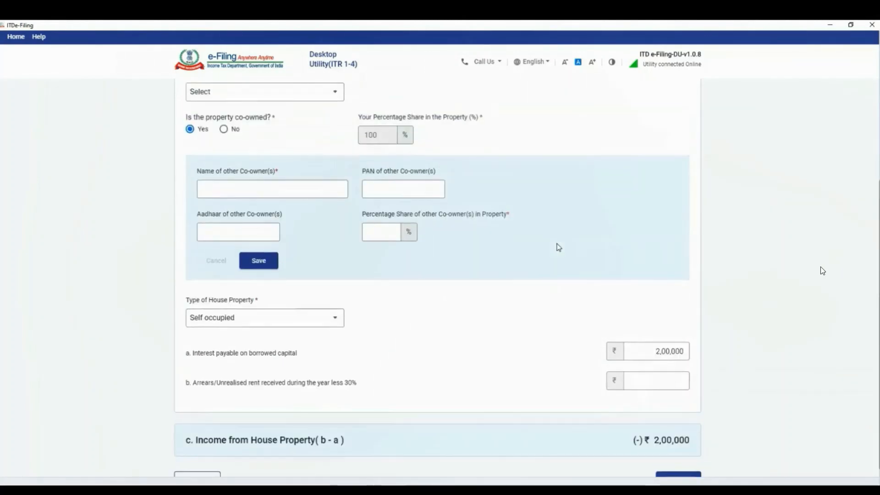
scroll(558, 248, "up", 1)
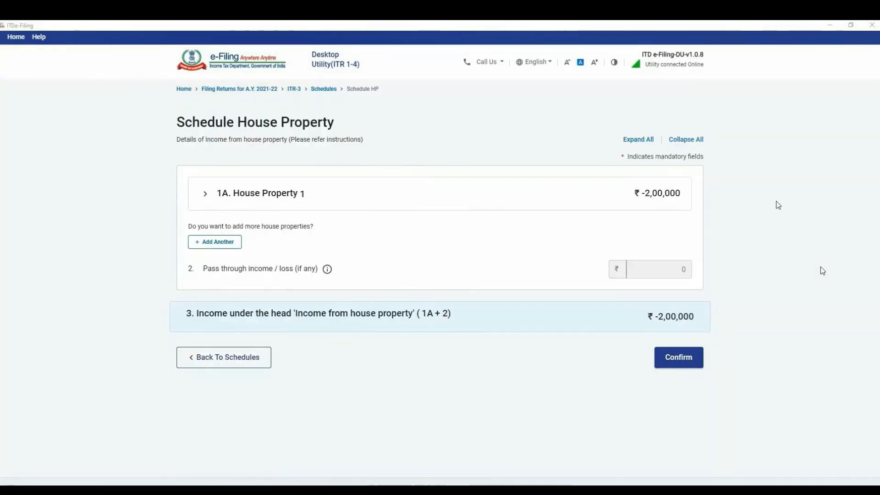
left_click(679, 358)
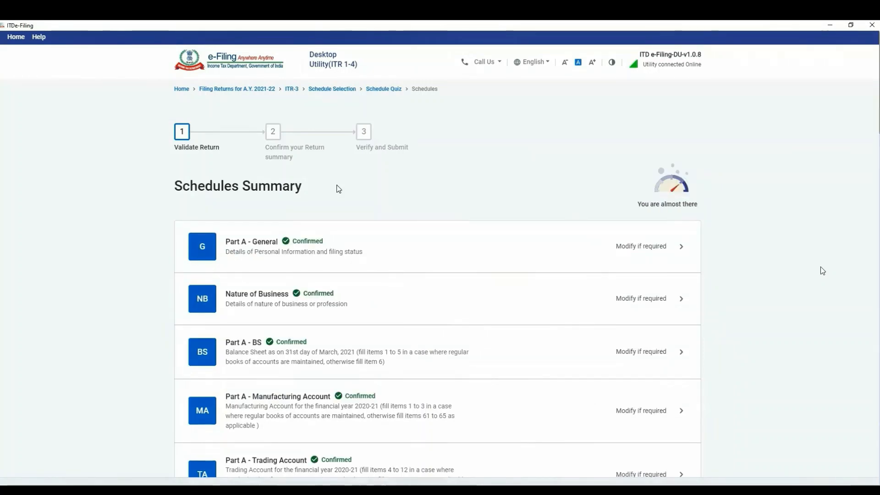
Scroll down the Schedules Summary toward Preview Return
scroll(468, 281, "down", 3)
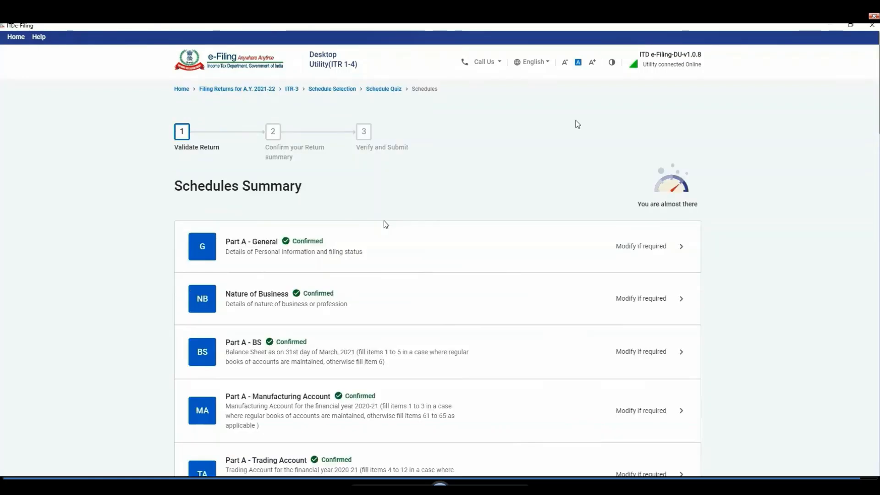
Scroll down the Preview and Submit page toward Proceed To Validation
scroll(577, 124, "down", 3)
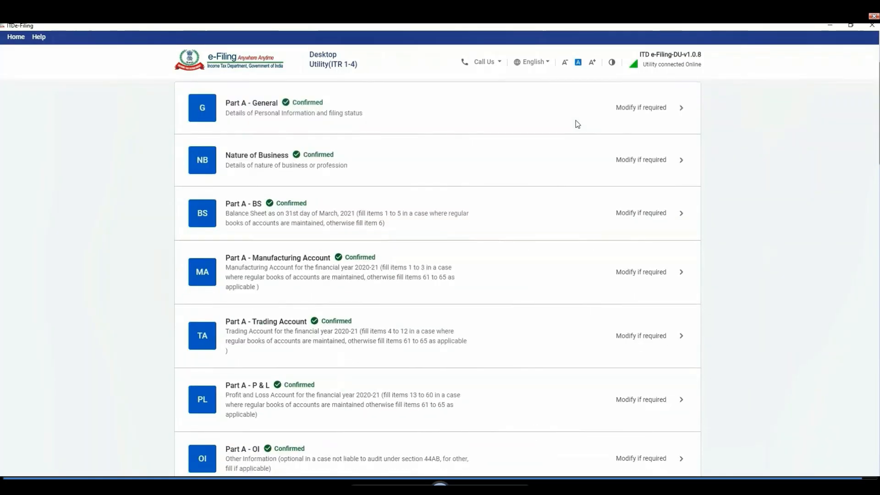